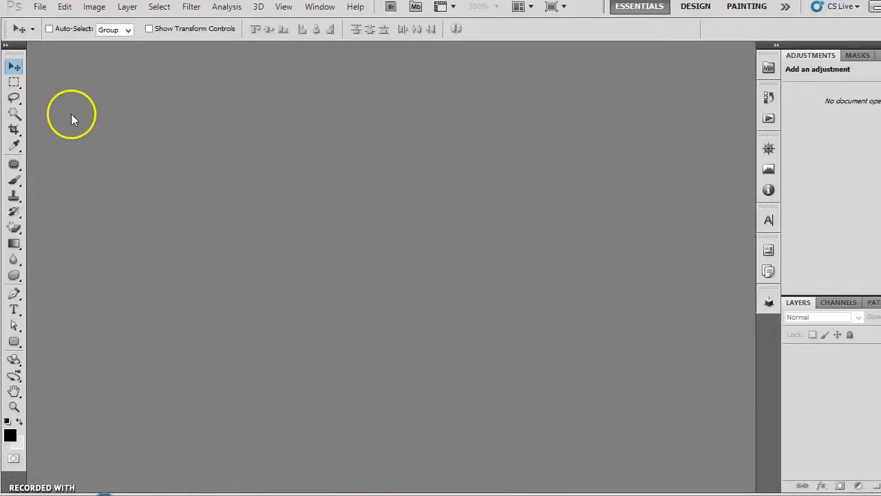
# Glance through the Edit menu, then minimize the empty Photoshop window
pyautogui.click(65, 7)
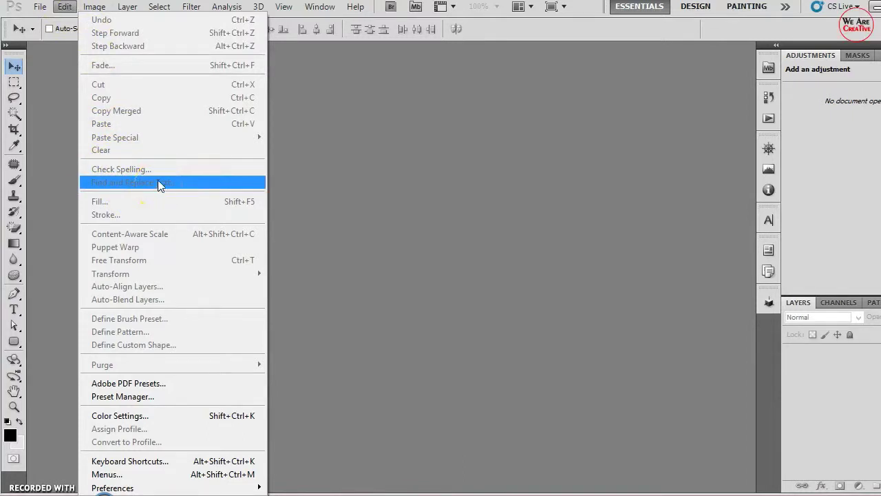
pyautogui.click(152, 151)
pyautogui.click(278, 179)
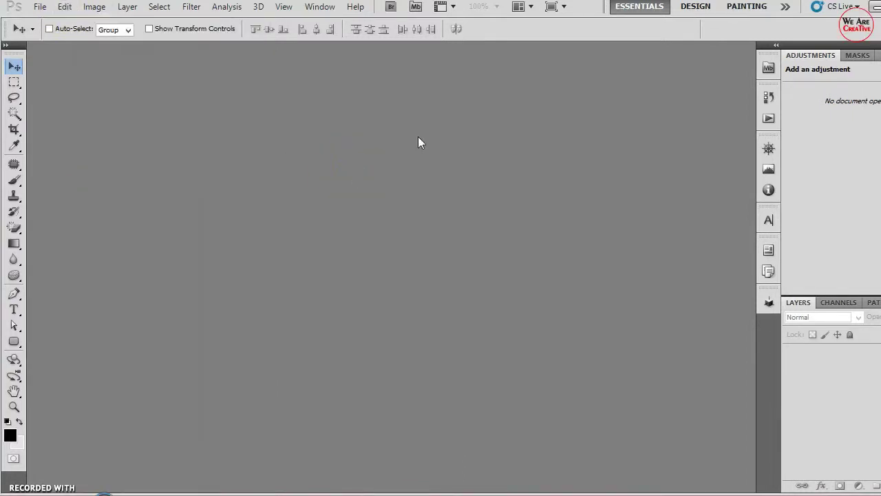
pyautogui.click(875, 6)
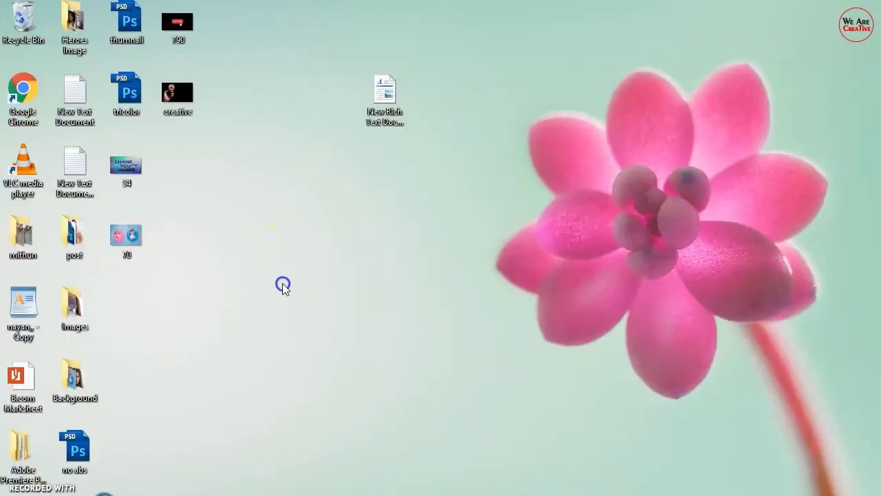
# Drag the 70 image icon onto Photoshop's taskbar button to open 70.png
pyautogui.moveTo(132, 242); pyautogui.dragTo(354, 468)
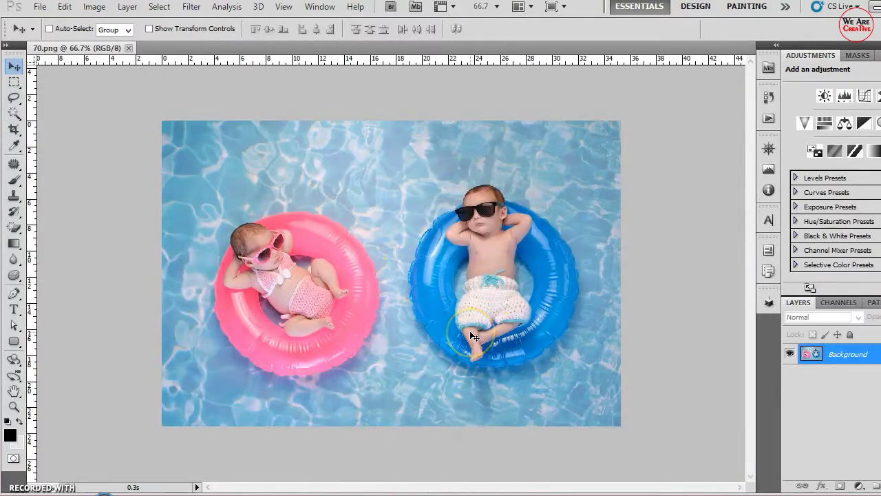
# Pick the Rectangular Marquee Tool and draw a rectangle around the pink-float baby
pyautogui.click(65, 8)
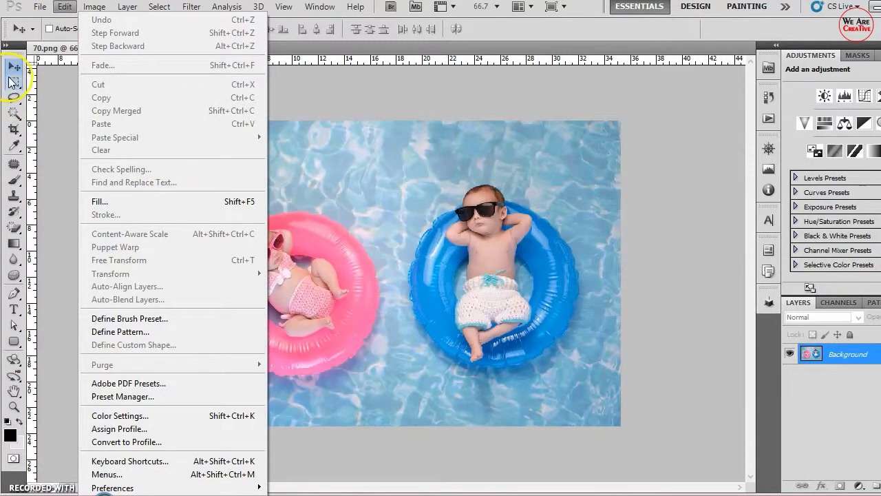
pyautogui.click(14, 81)
pyautogui.click(14, 83)
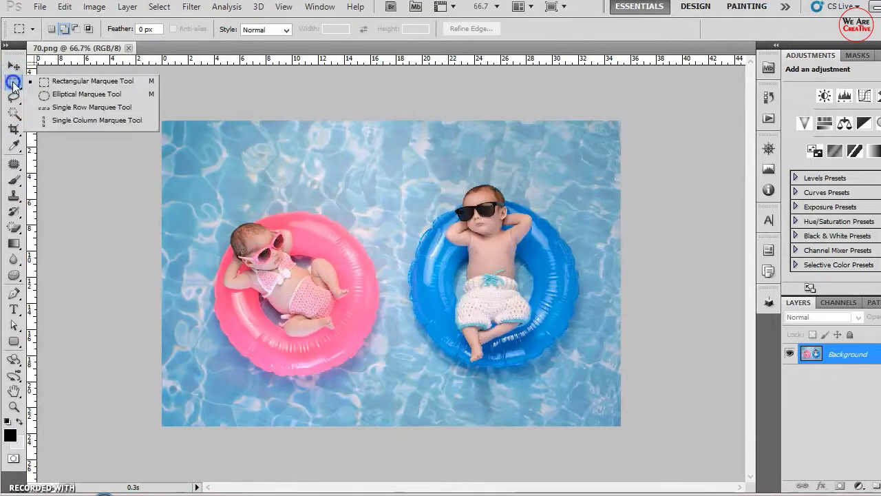
pyautogui.click(59, 83)
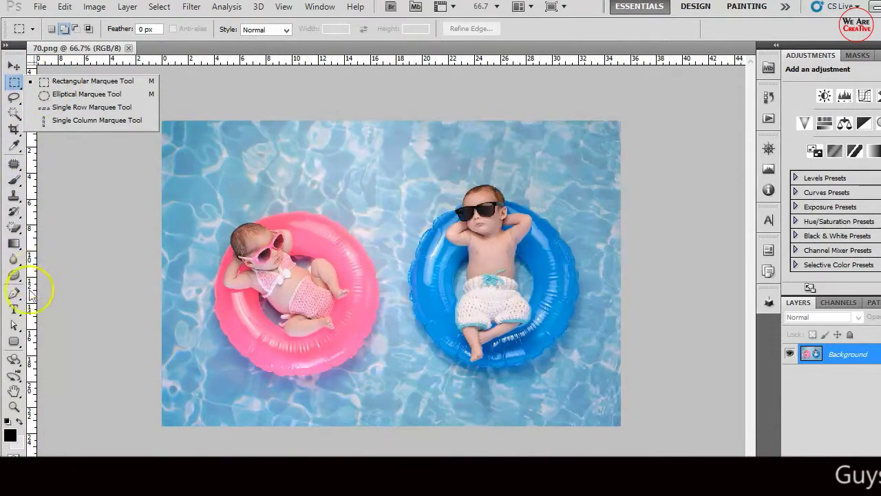
pyautogui.click(13, 294)
pyautogui.click(15, 83)
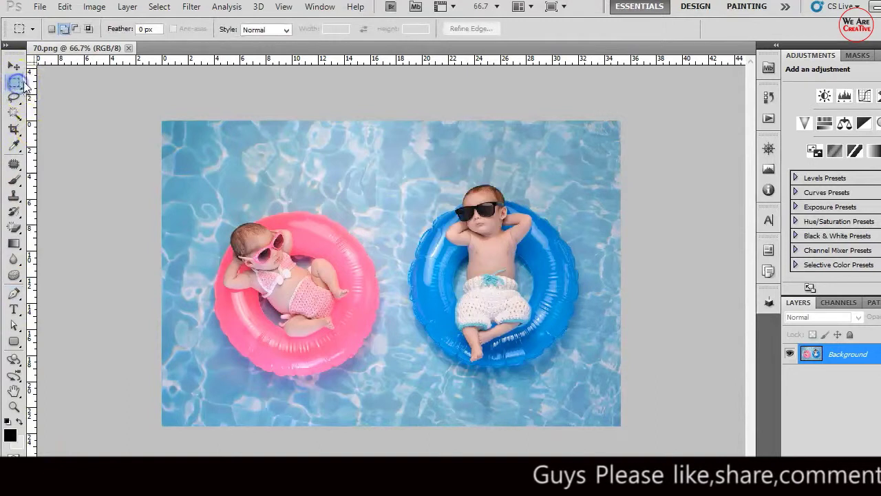
pyautogui.click(17, 83)
pyautogui.click(69, 81)
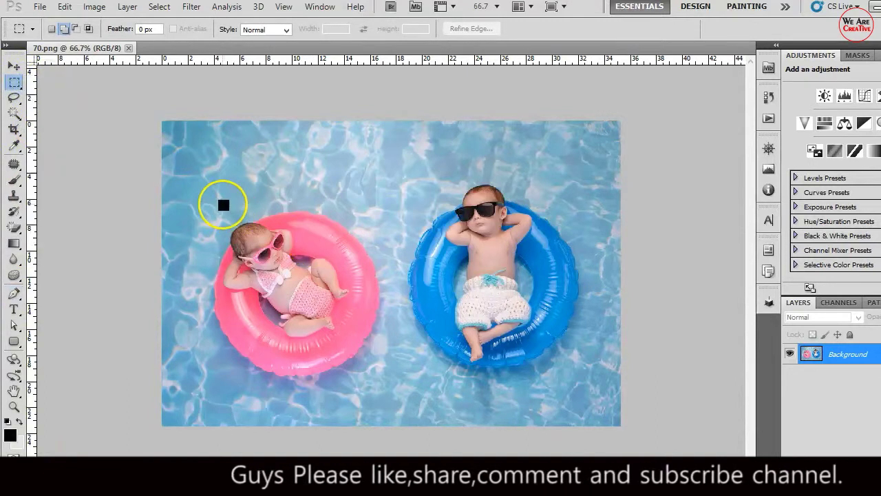
pyautogui.moveTo(204, 205)
pyautogui.mouseDown()
pyautogui.moveTo(236, 260)
pyautogui.moveTo(387, 389)
pyautogui.mouseUp()
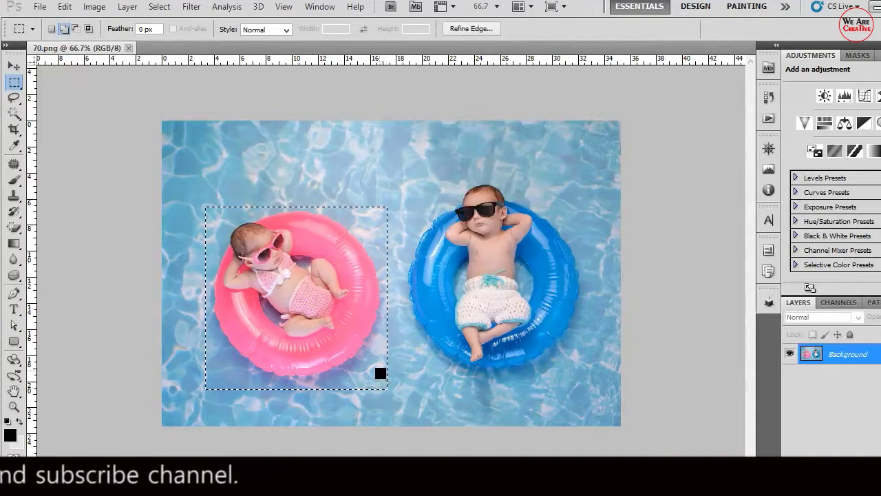
pyautogui.click(64, 8)
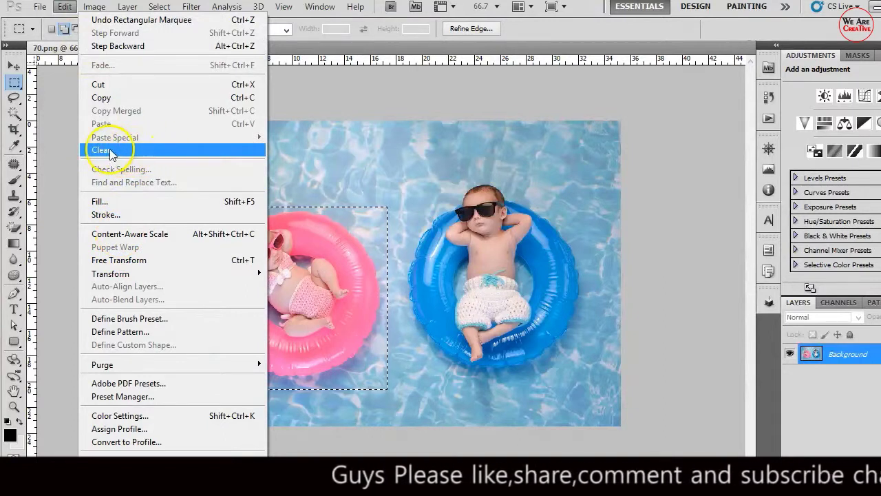
pyautogui.click(109, 151)
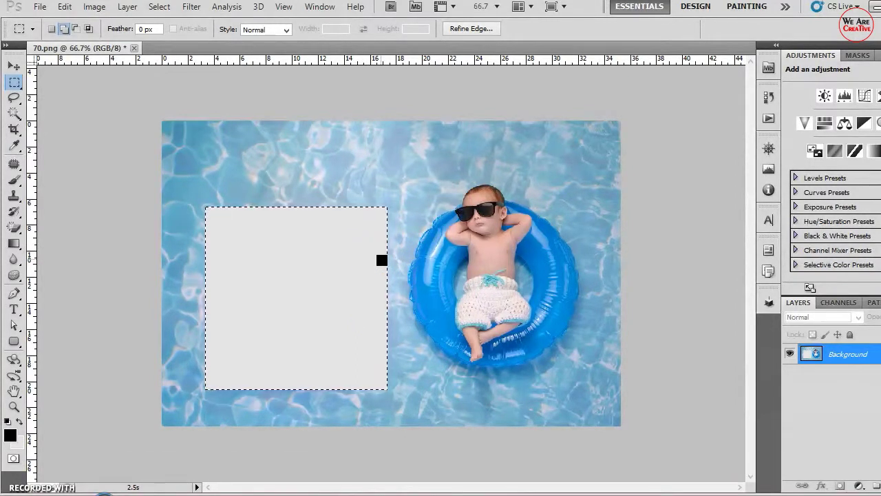
pyautogui.click(64, 6)
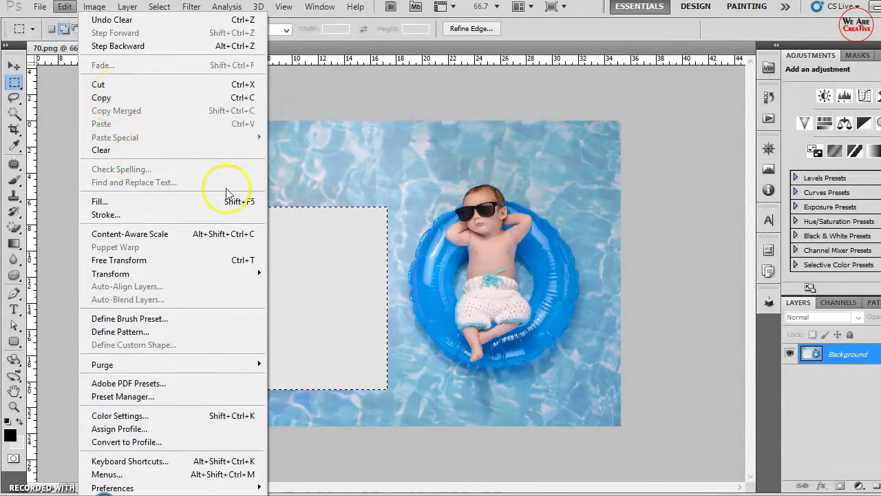
pyautogui.click(413, 291)
pyautogui.hotkey('ctrl', 'z')
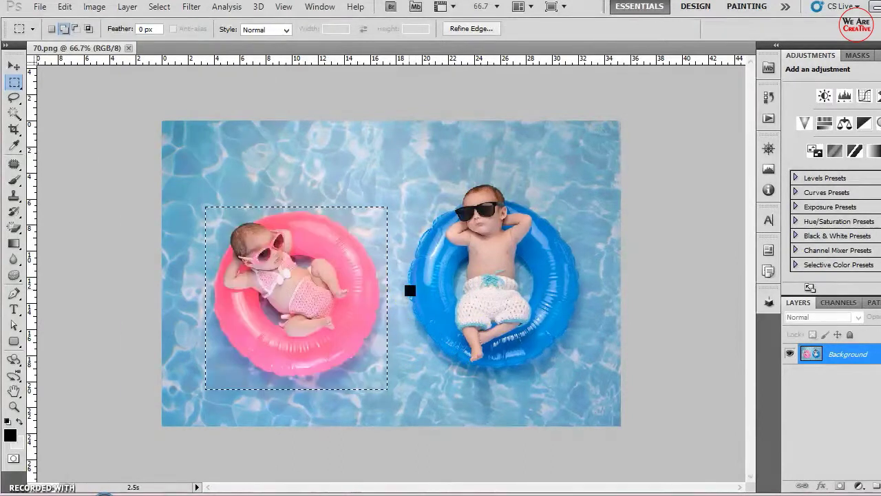
pyautogui.click(65, 8)
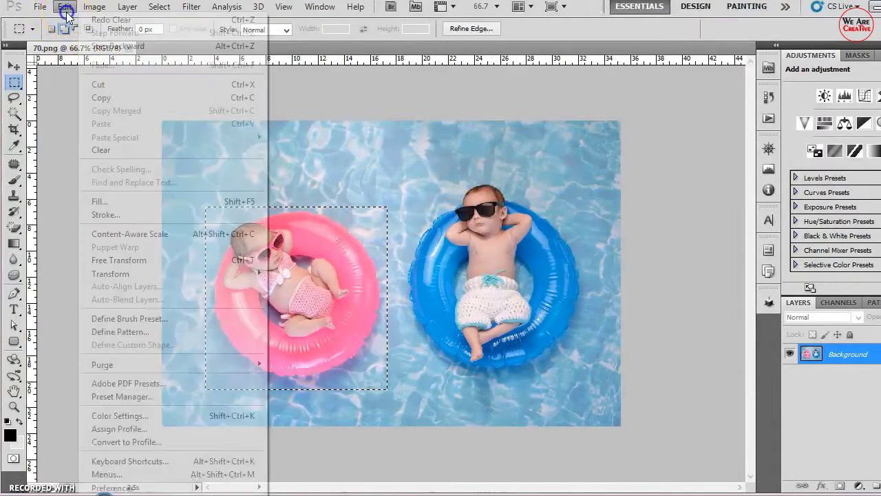
pyautogui.click(101, 93)
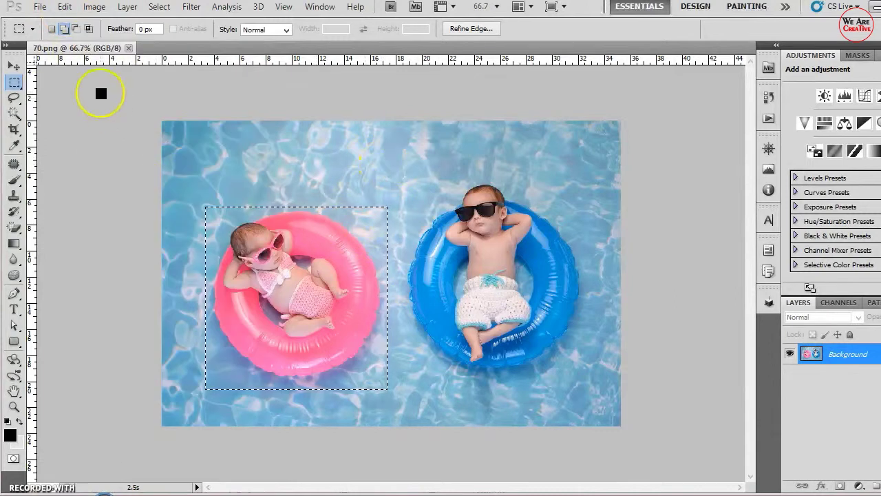
pyautogui.click(66, 8)
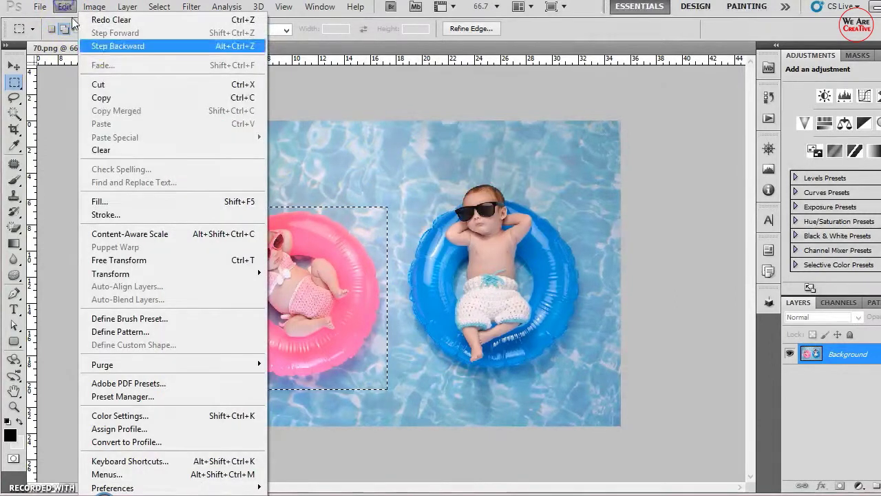
pyautogui.click(103, 83)
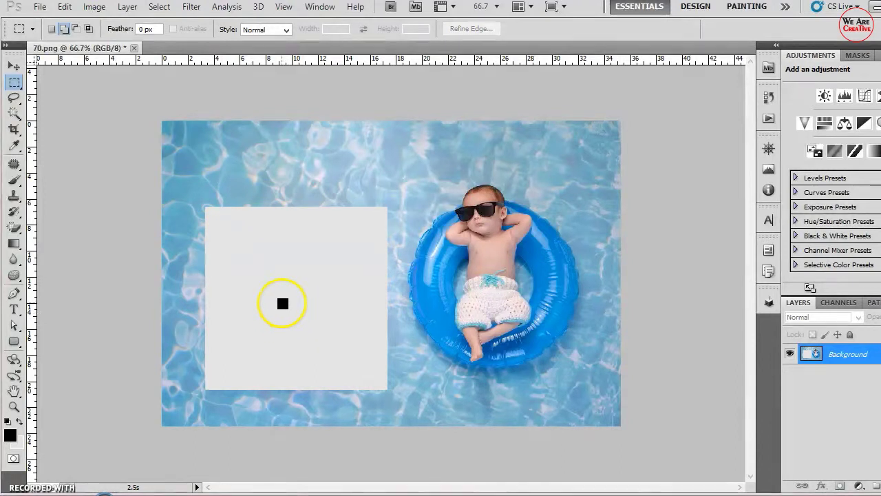
pyautogui.hotkey('ctrl', 'v')
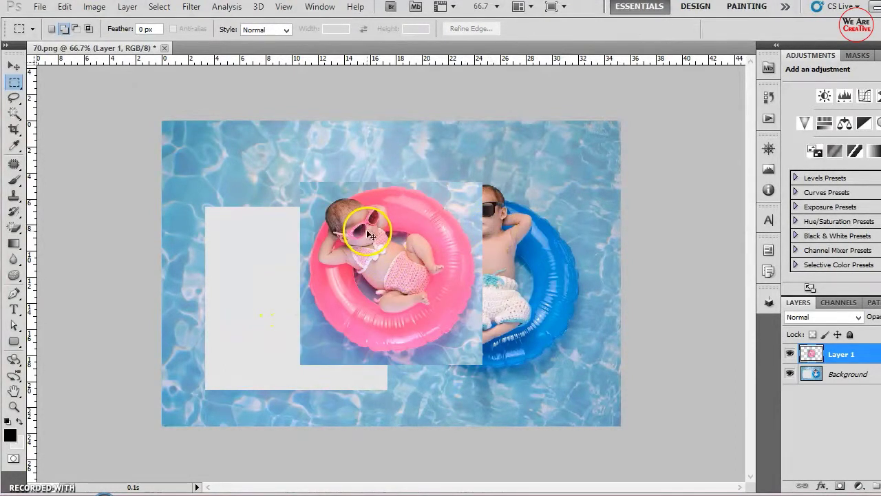
pyautogui.hotkey('ctrl', 'z')
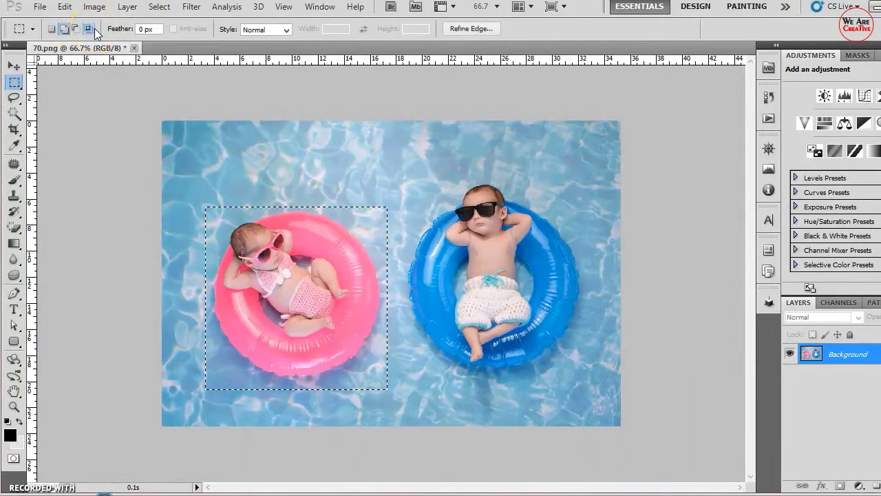
# Use Edit > Clear to fill the selected pink-float baby with plain grey
pyautogui.click(65, 7)
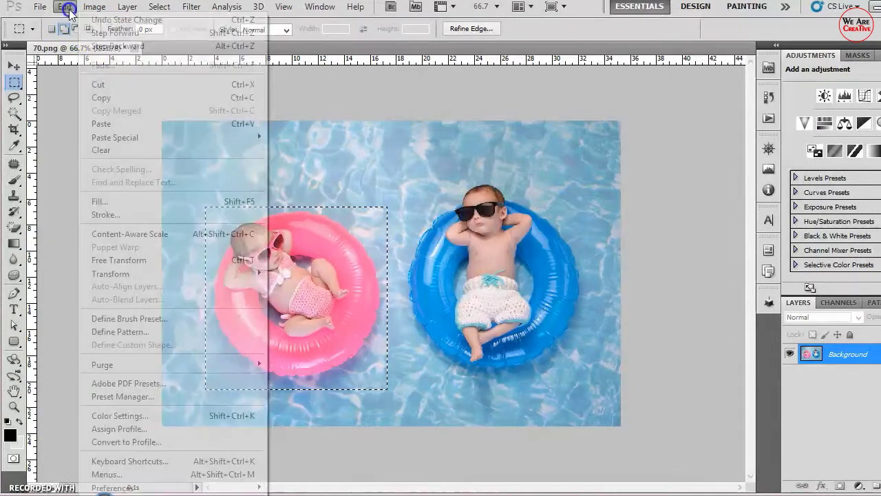
pyautogui.click(120, 150)
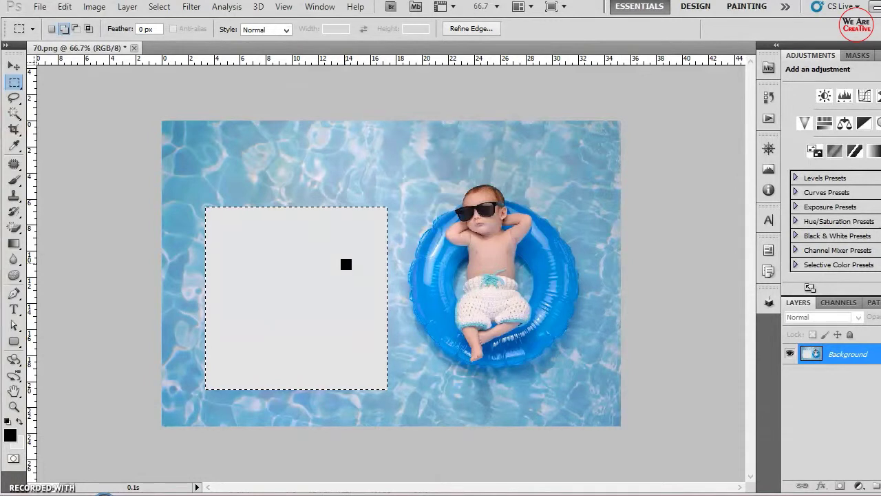
pyautogui.click(66, 7)
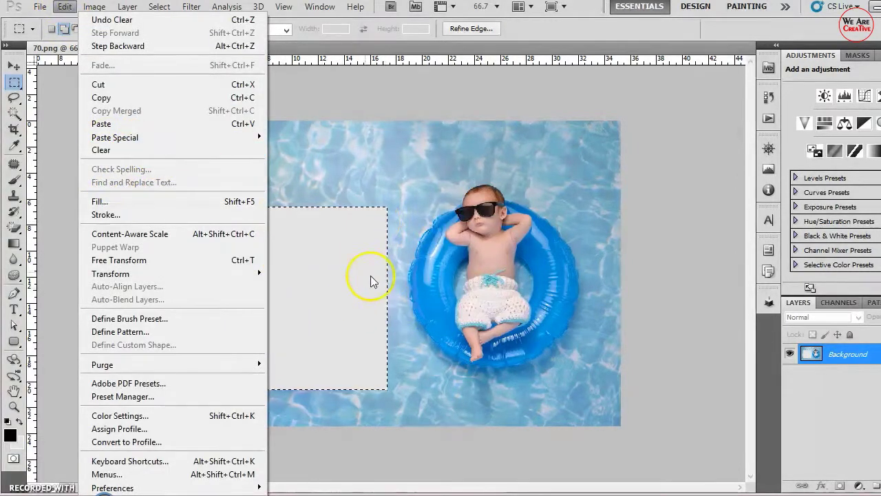
pyautogui.press('Escape')
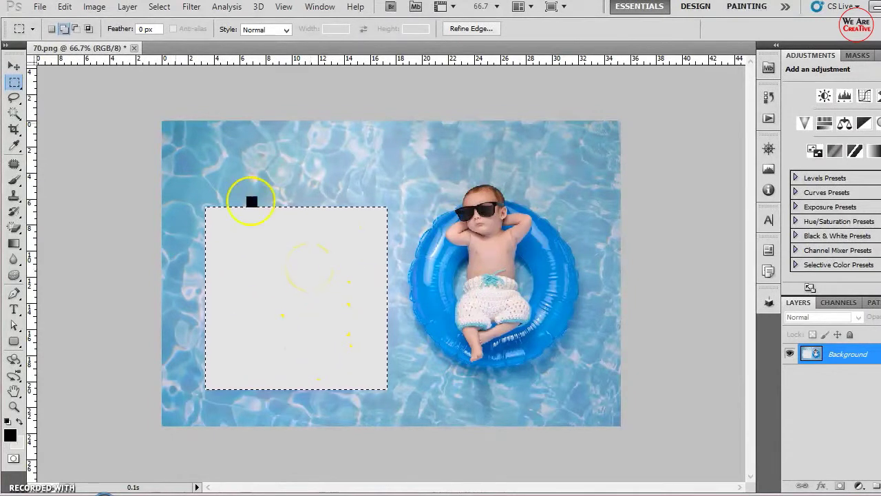
# Deselect, bring the selection back, and step backward to undo the grey fill
pyautogui.click(64, 8)
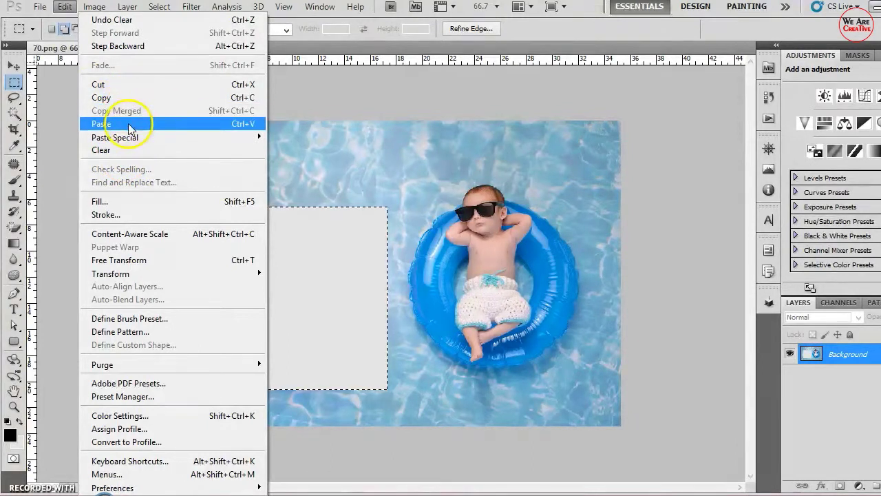
pyautogui.moveTo(102, 150)
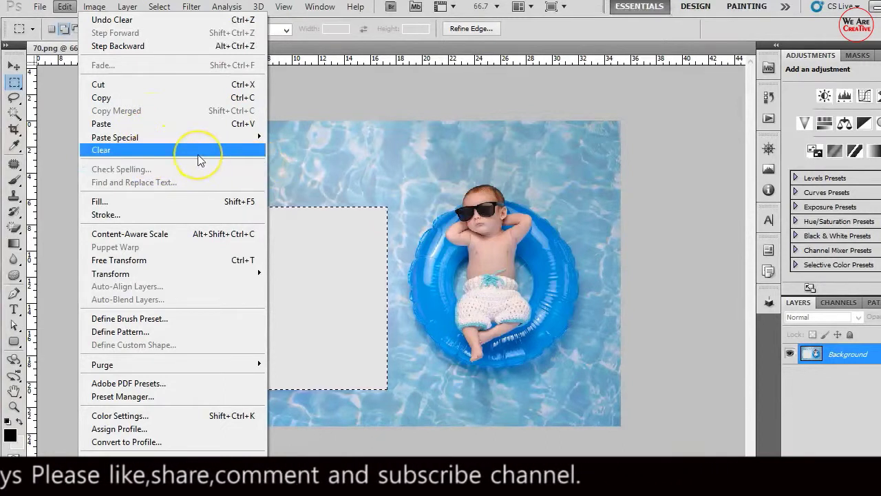
pyautogui.click(358, 250)
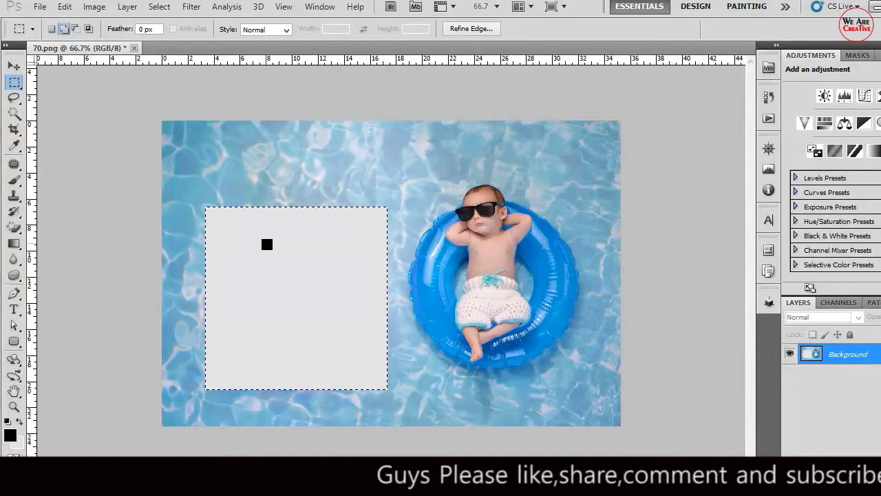
pyautogui.click(339, 313)
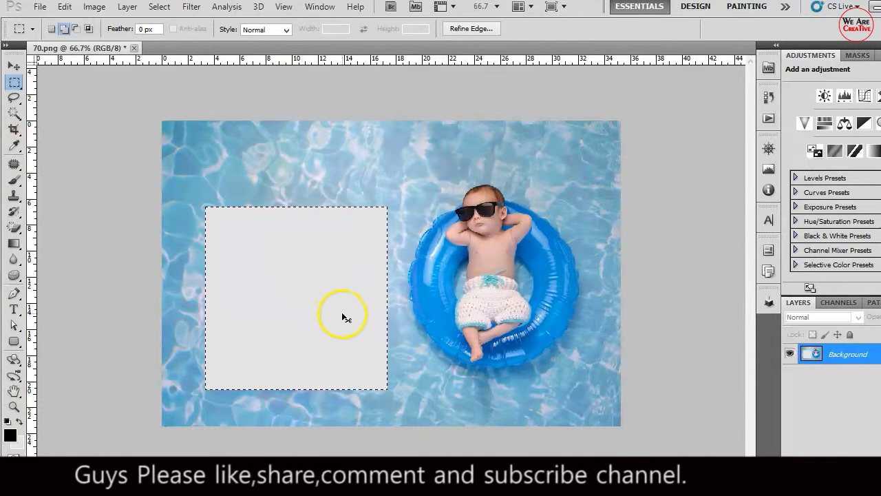
pyautogui.click(343, 314)
pyautogui.hotkey('ctrl', 'z')
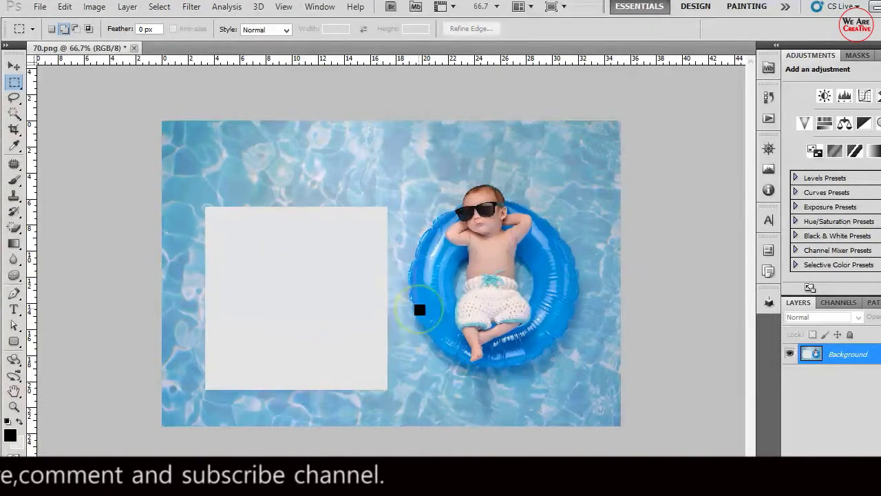
pyautogui.hotkey('ctrl', 'alt', 'z')
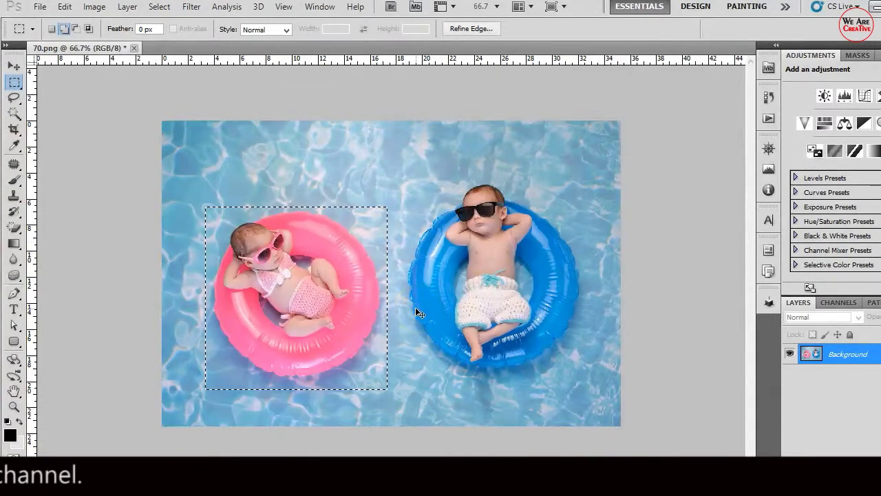
# Deselect and close 70.png without saving its changes
pyautogui.click(368, 256)
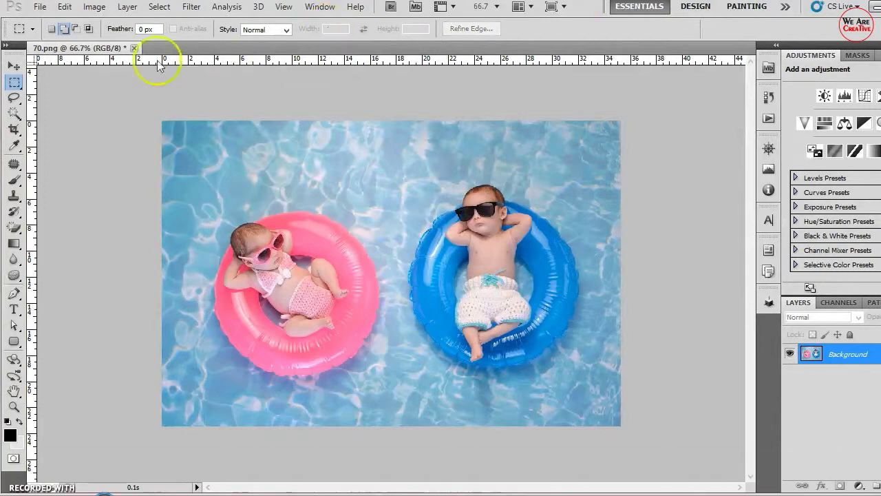
pyautogui.click(135, 48)
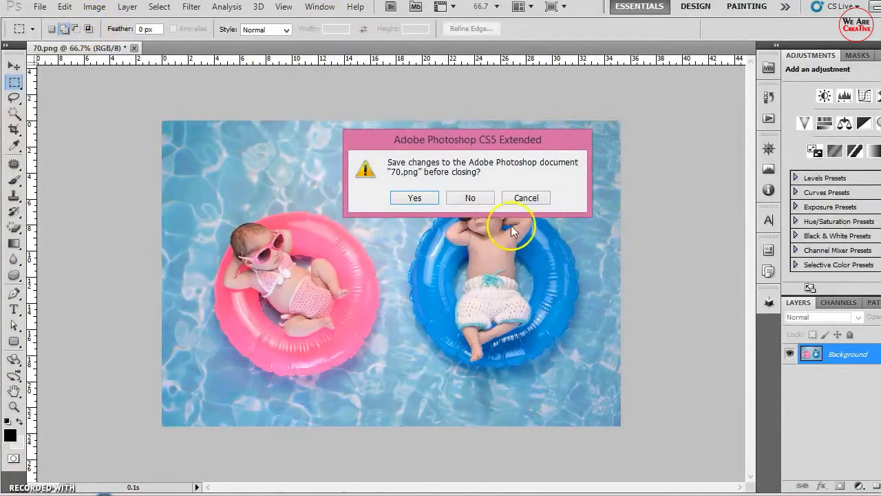
pyautogui.click(470, 199)
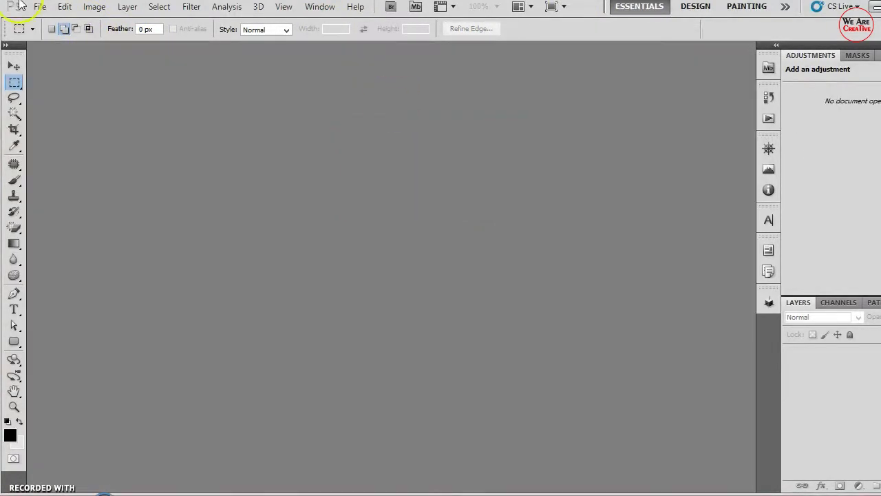
pyautogui.click(62, 8)
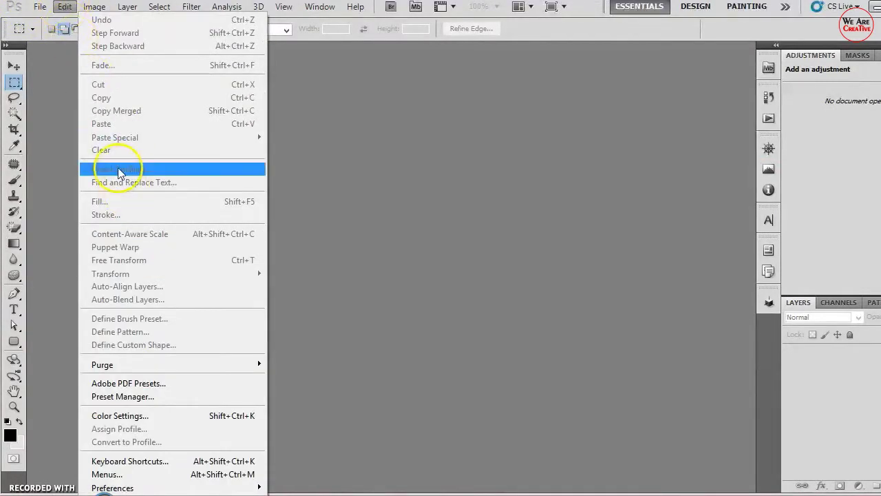
pyautogui.click(640, 88)
# Minimize Photoshop and drag the creative image from the desktop into Photoshop
pyautogui.click(875, 6)
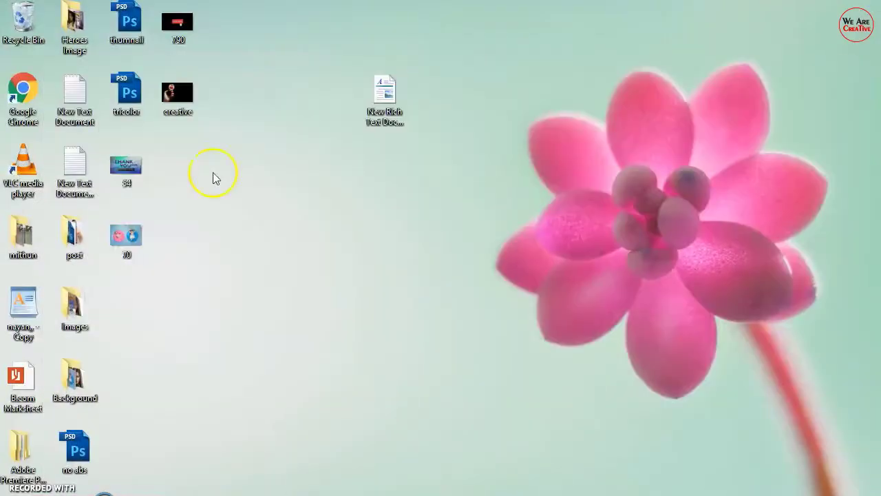
pyautogui.rightClick(183, 93)
pyautogui.click(221, 100)
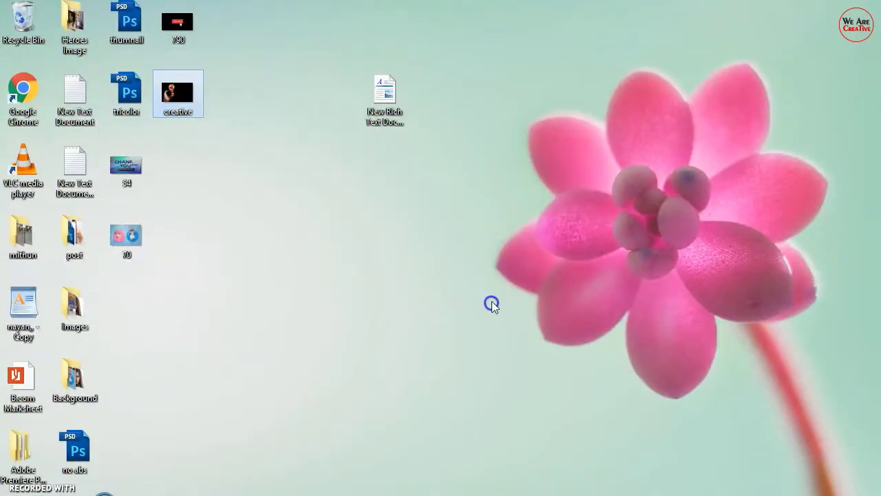
pyautogui.moveTo(185, 117); pyautogui.dragTo(389, 318)
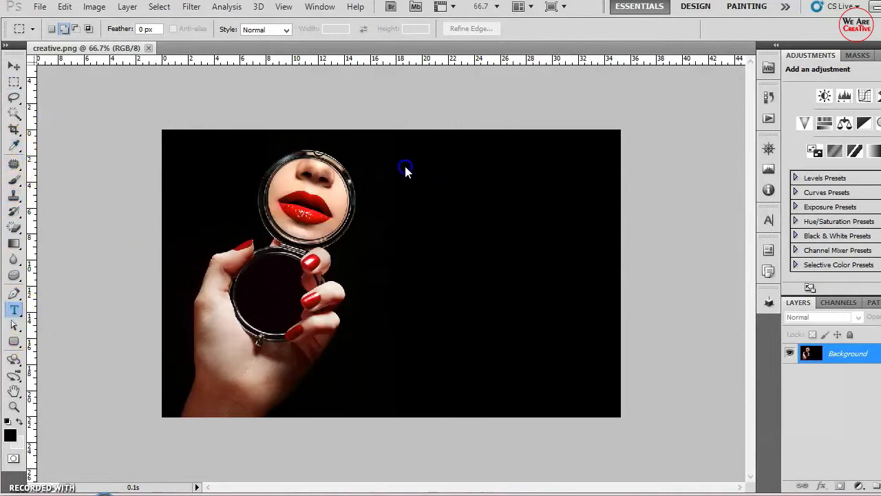
# Draw a text box right of the mirror and select WordPad's first company paragraph
pyautogui.moveTo(378, 160)
pyautogui.mouseDown()
pyautogui.moveTo(596, 406)
pyautogui.moveTo(611, 398)
pyautogui.mouseUp()
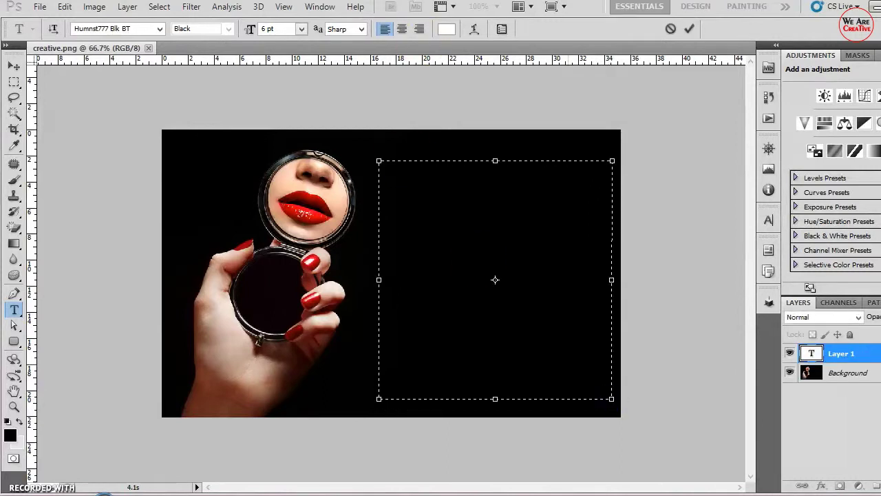
pyautogui.click(875, 7)
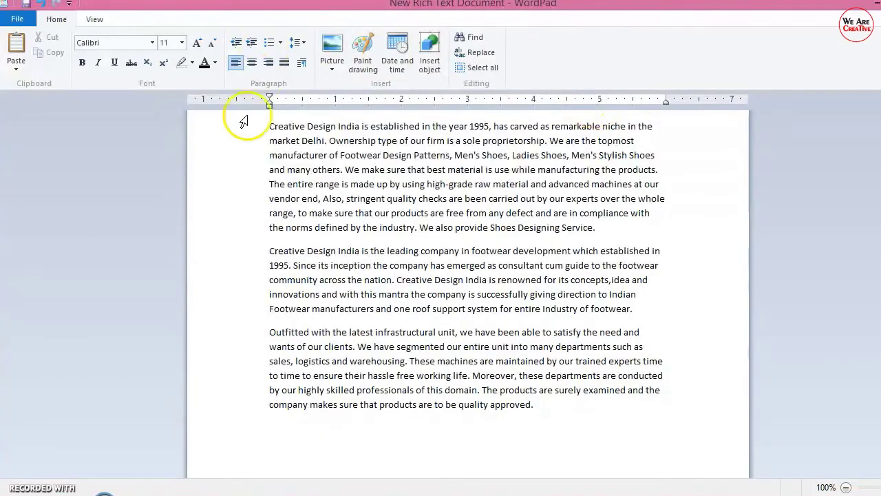
pyautogui.moveTo(269, 124); pyautogui.dragTo(614, 222)
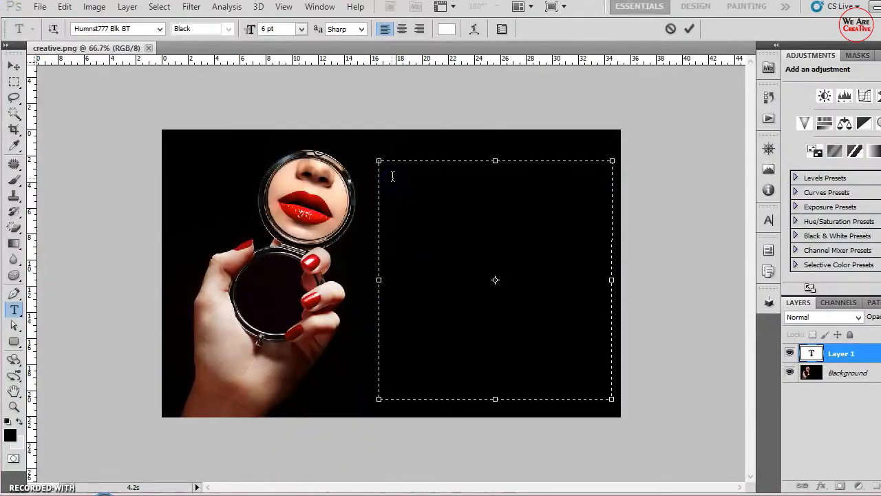
# Paste the company paragraph into the text box, trying 24 pt and 18 pt sizes
pyautogui.hotkey('ctrl', 'v')
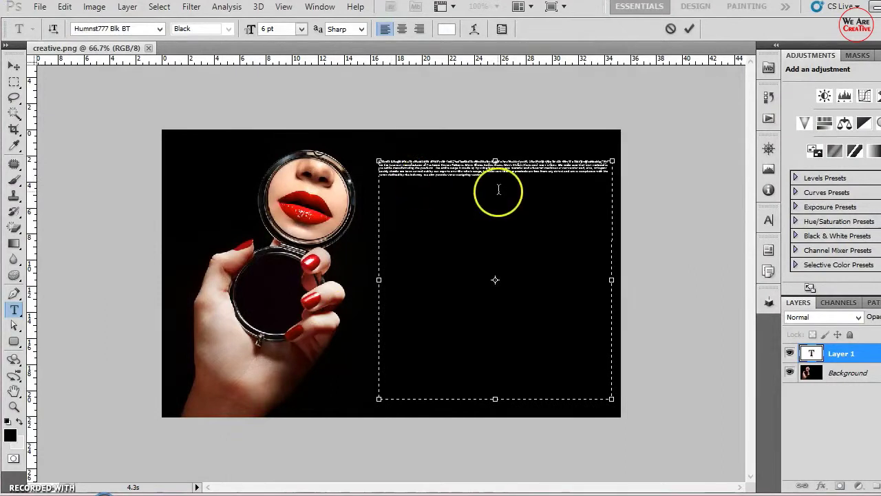
pyautogui.click(302, 29)
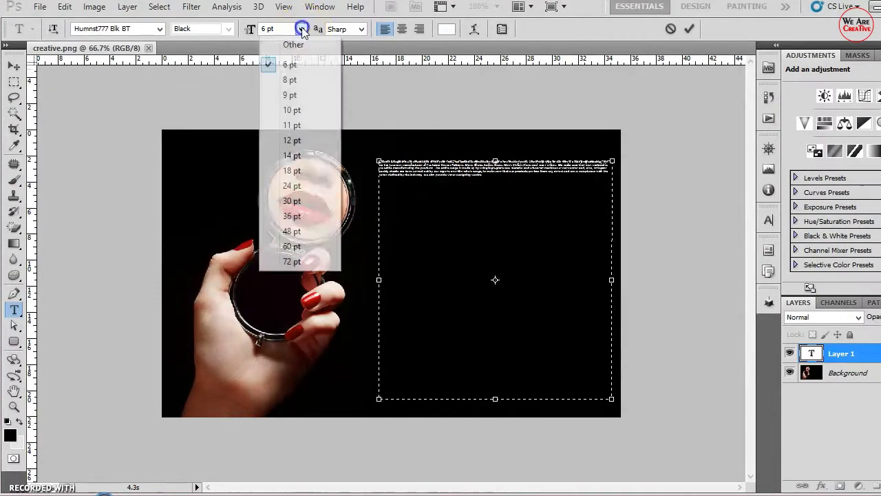
pyautogui.click(294, 187)
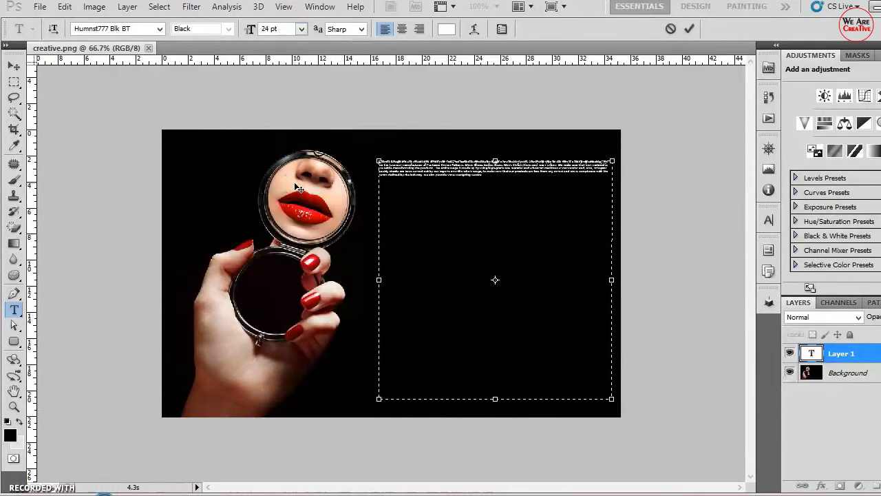
pyautogui.moveTo(437, 184); pyautogui.dragTo(373, 152)
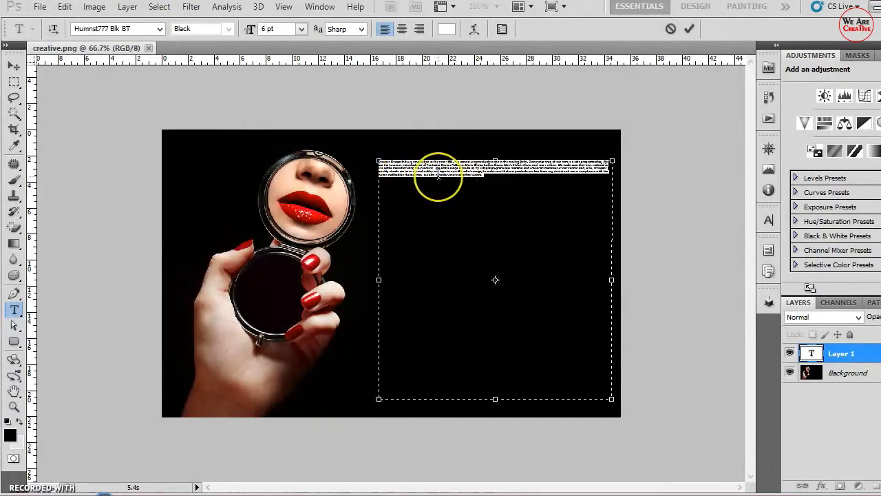
pyautogui.click(302, 29)
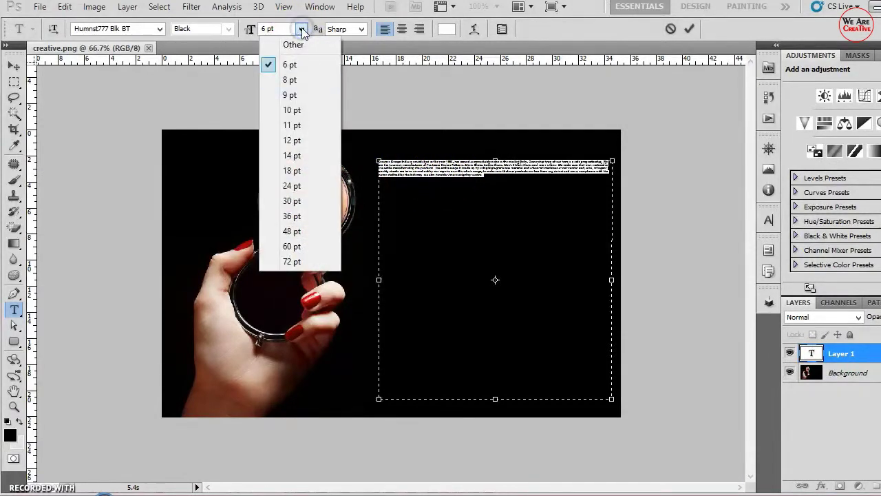
pyautogui.click(308, 171)
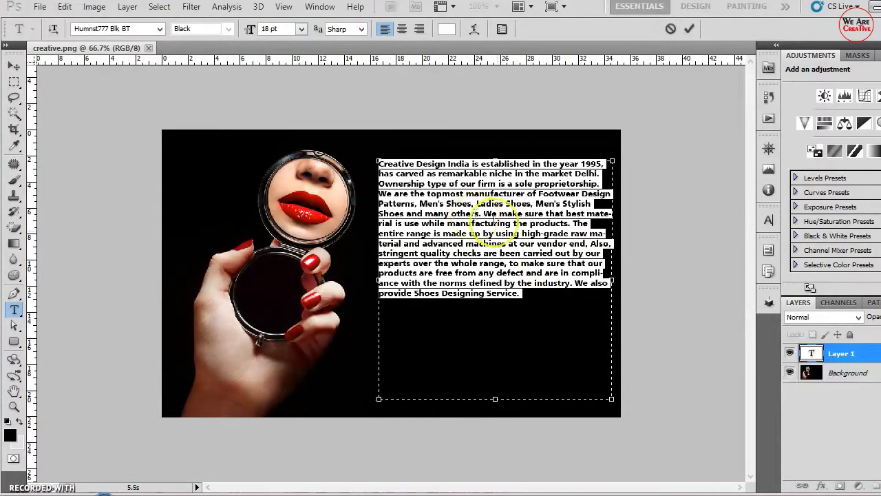
pyautogui.click(525, 299)
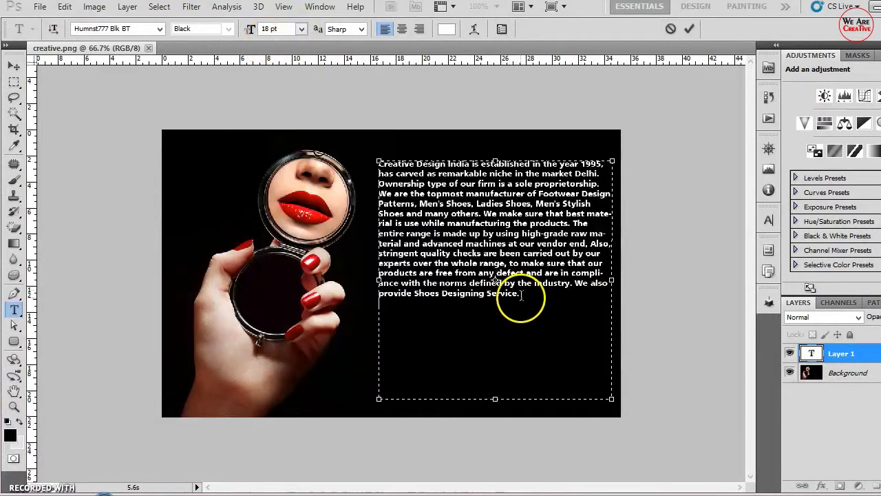
# Set all the paragraph text to 36 pt and commit the text layer
pyautogui.moveTo(522, 296); pyautogui.dragTo(363, 146)
pyautogui.click(302, 29)
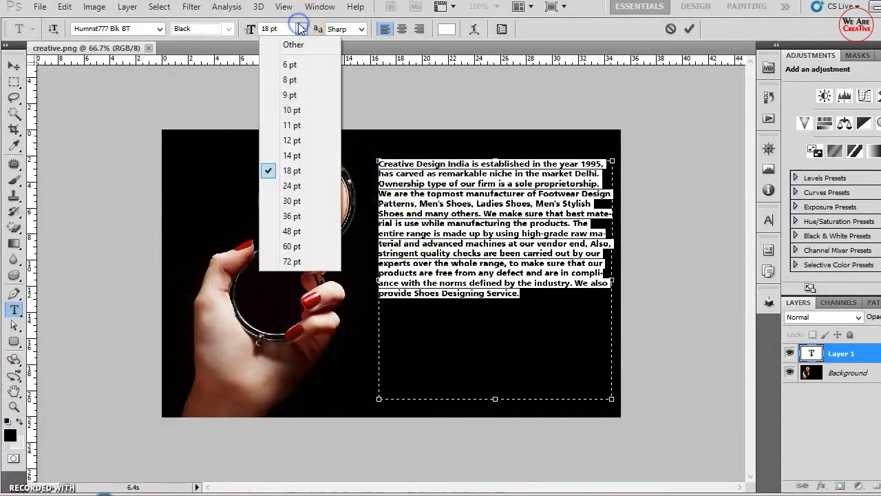
pyautogui.click(304, 232)
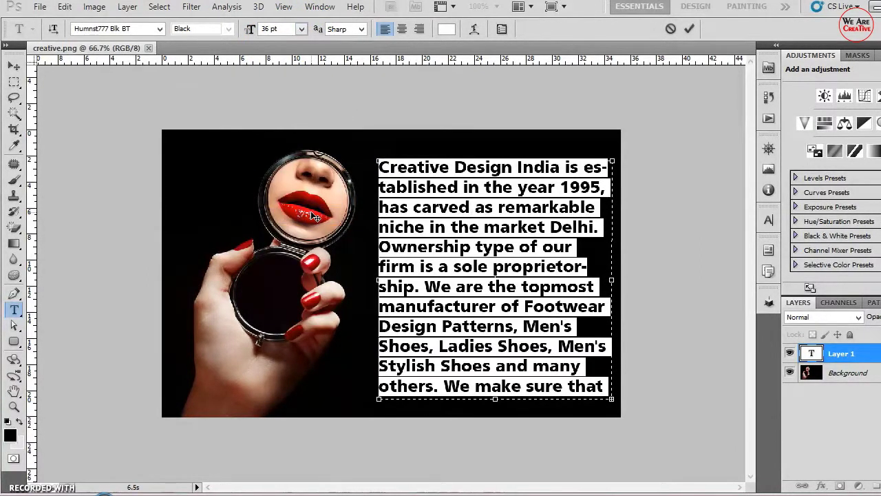
pyautogui.click(13, 66)
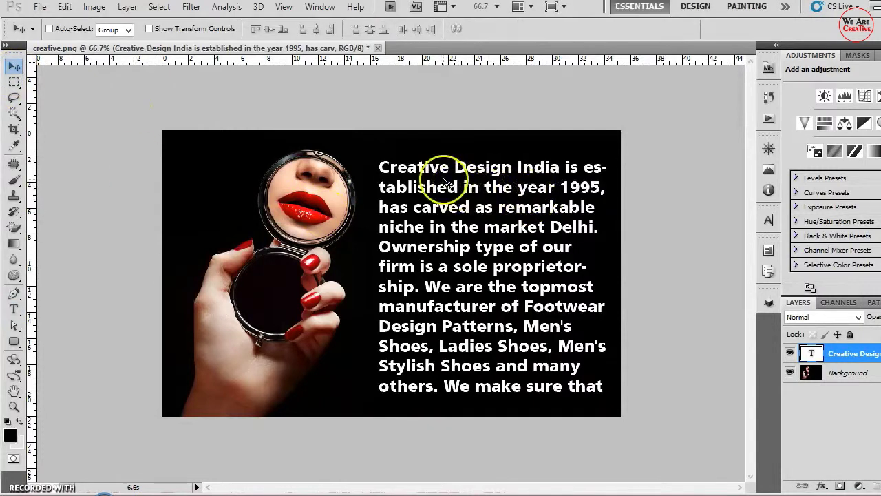
pyautogui.moveTo(436, 167); pyautogui.dragTo(428, 158)
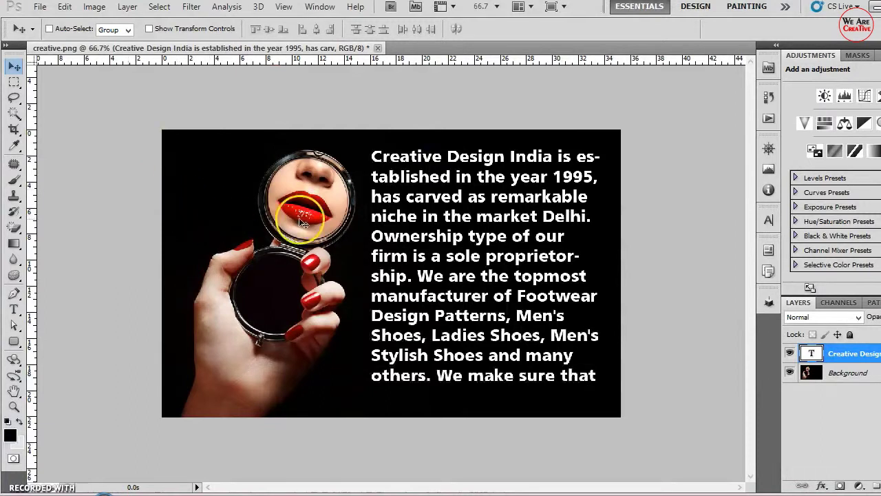
pyautogui.click(13, 313)
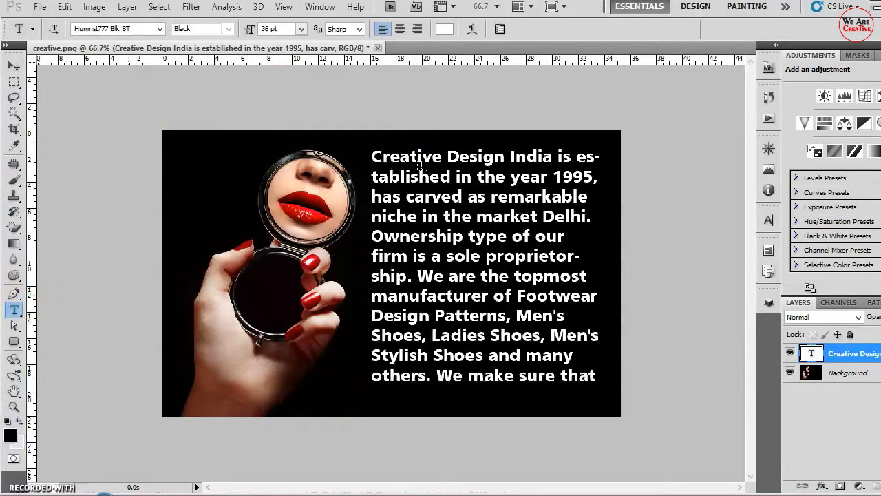
pyautogui.click(93, 9)
pyautogui.moveTo(64, 6)
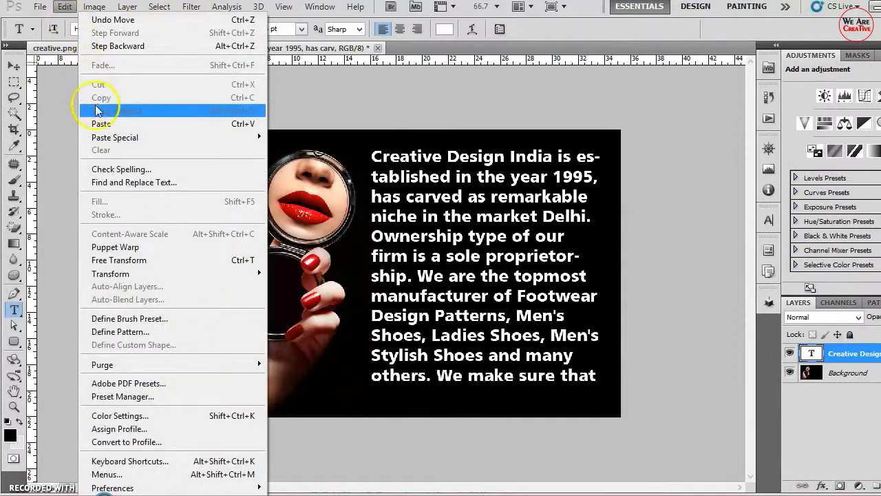
pyautogui.click(120, 170)
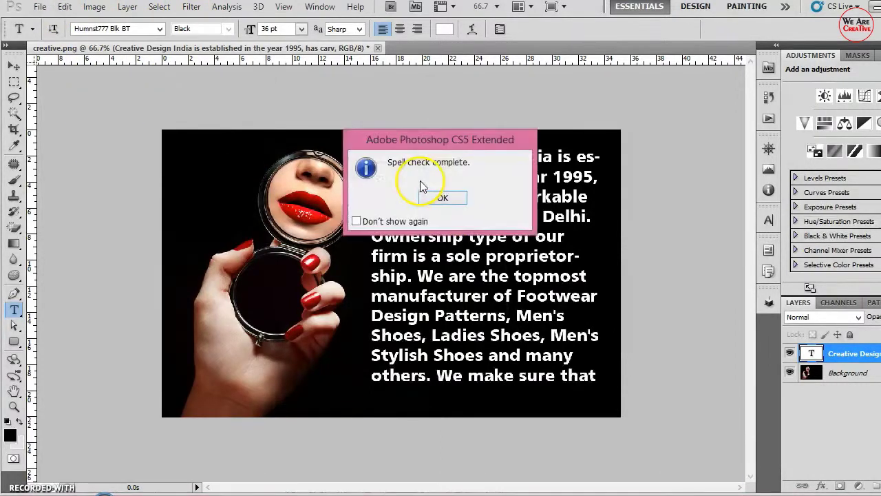
pyautogui.click(441, 195)
pyautogui.click(14, 66)
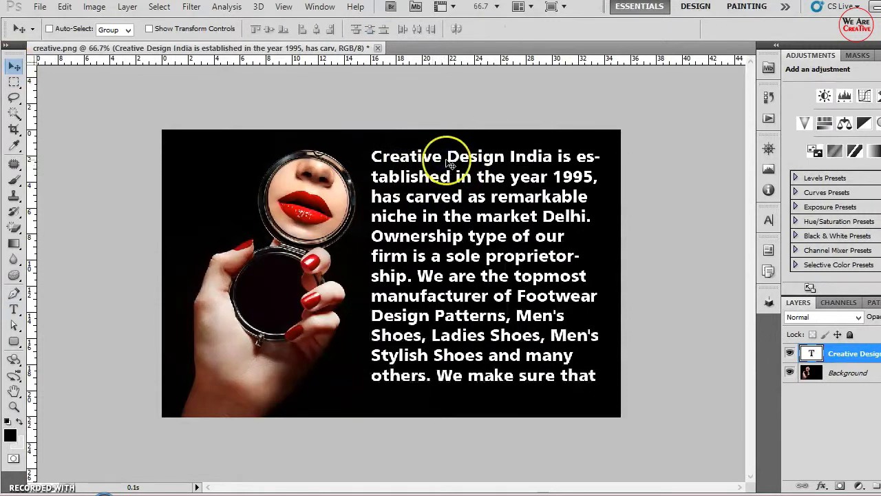
# With the Type tool, misspell Creative, our and many as Creativo, ourl and nany
pyautogui.click(14, 309)
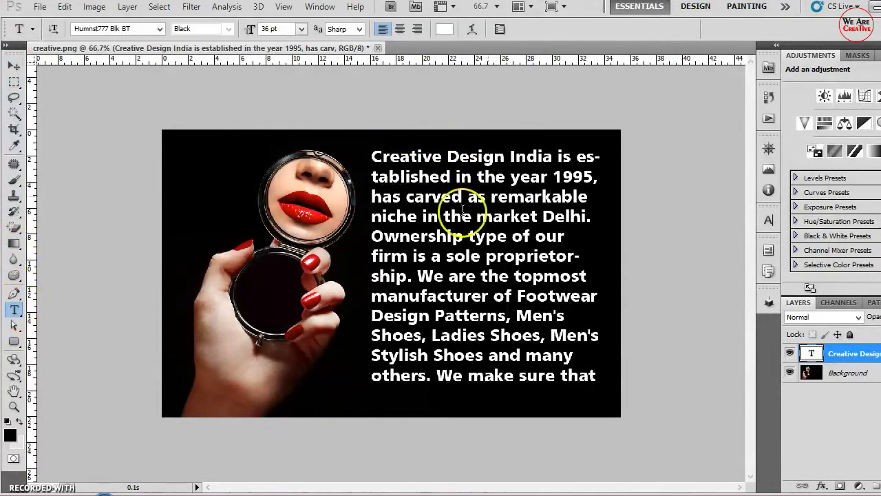
pyautogui.click(455, 158)
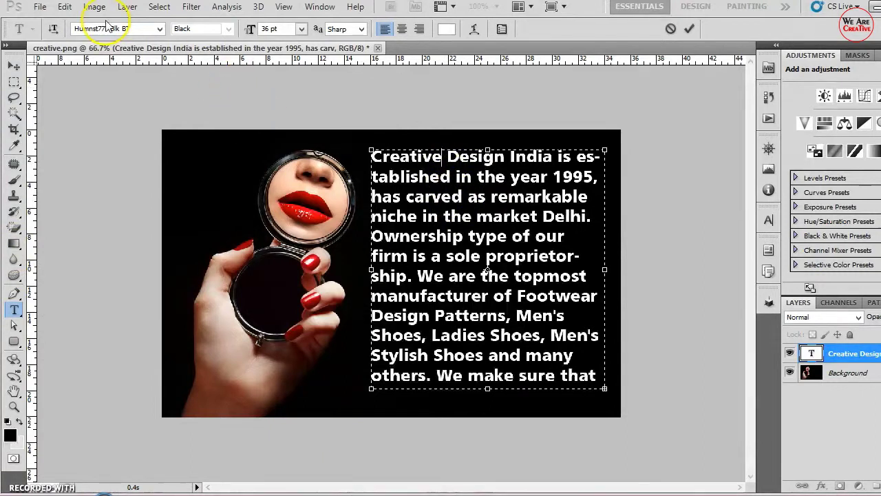
pyautogui.click(377, 157)
pyautogui.press('BackSpace')
pyautogui.write('o')
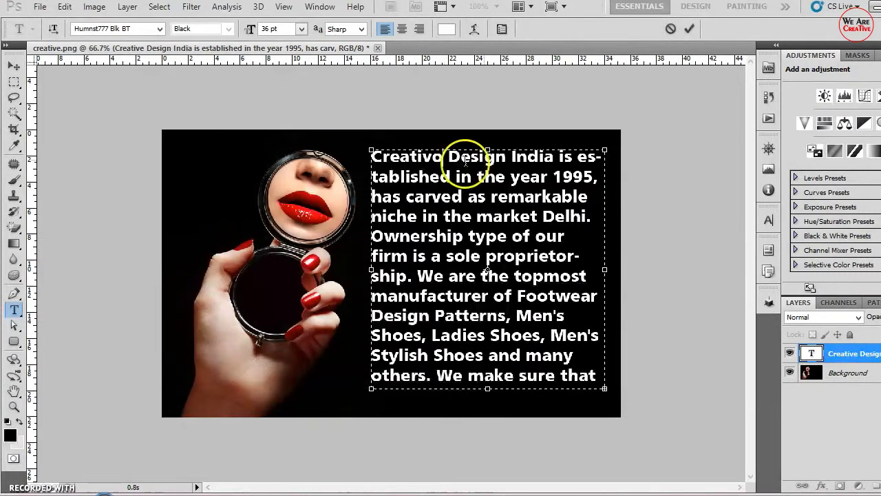
pyautogui.click(523, 239)
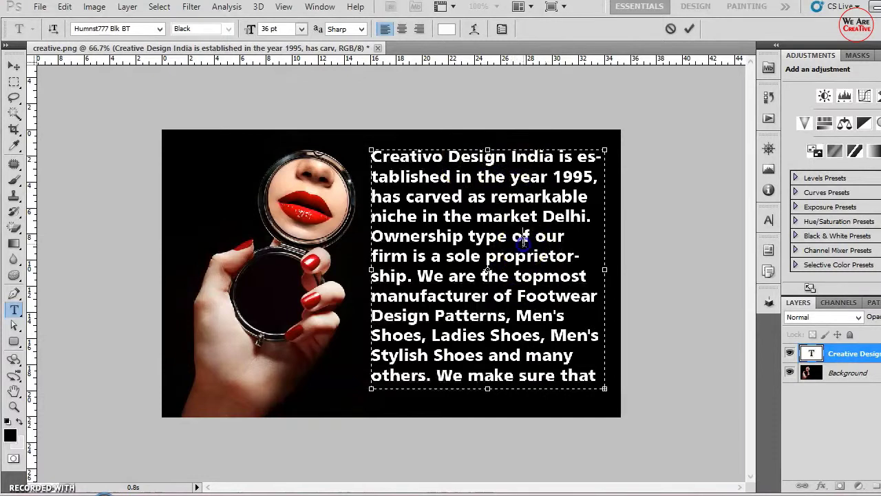
pyautogui.click(564, 238)
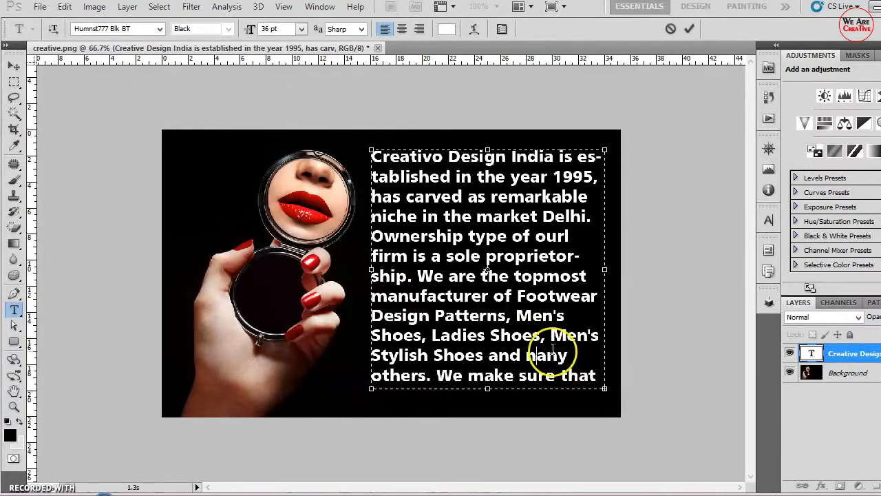
pyautogui.click(538, 355)
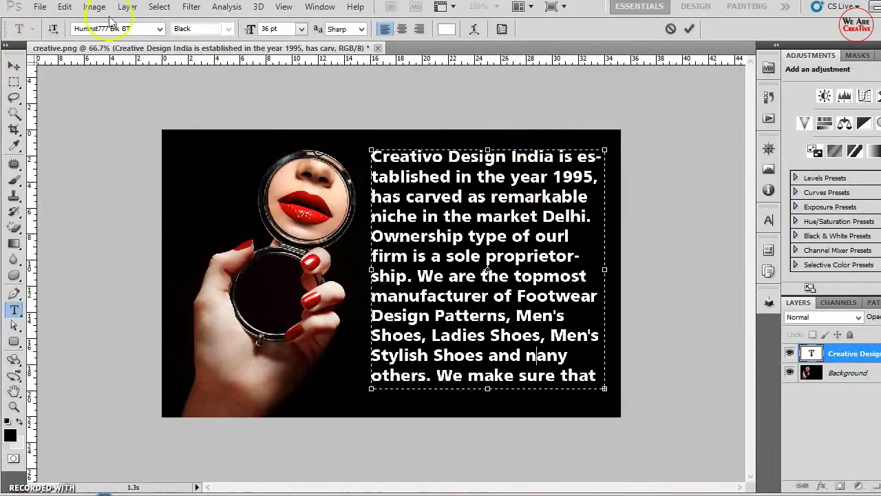
pyautogui.click(64, 8)
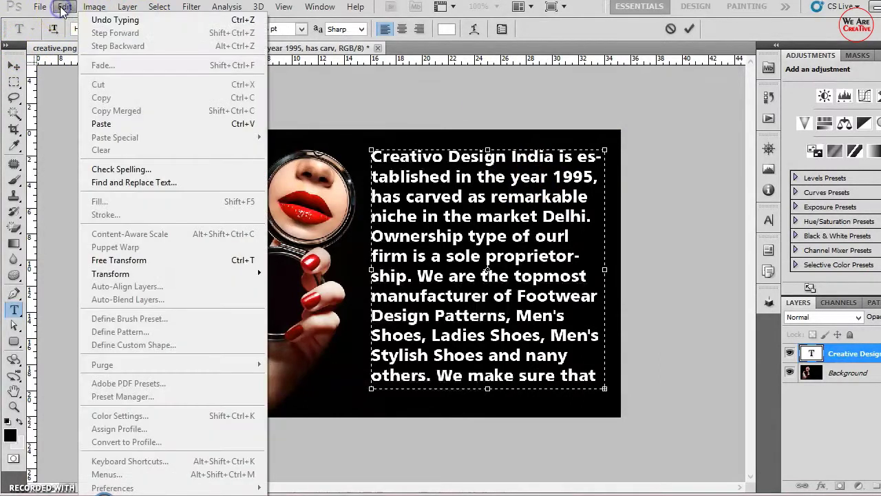
pyautogui.click(124, 169)
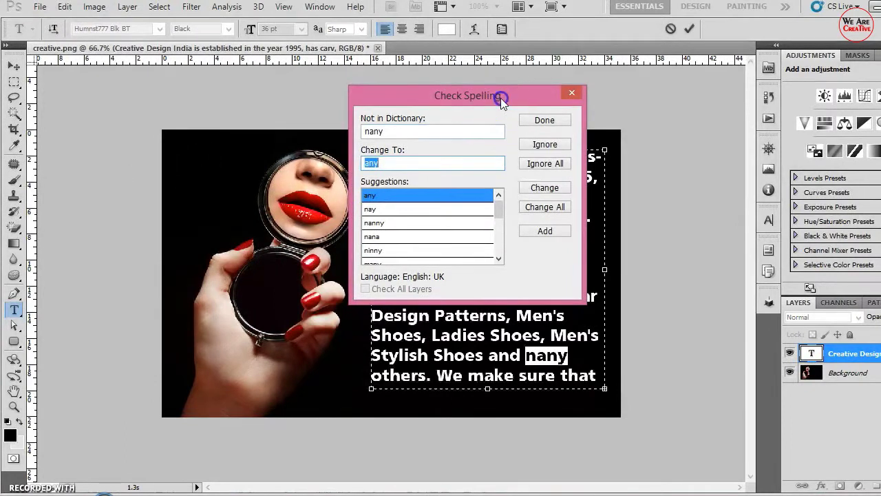
pyautogui.moveTo(501, 98); pyautogui.dragTo(741, 117)
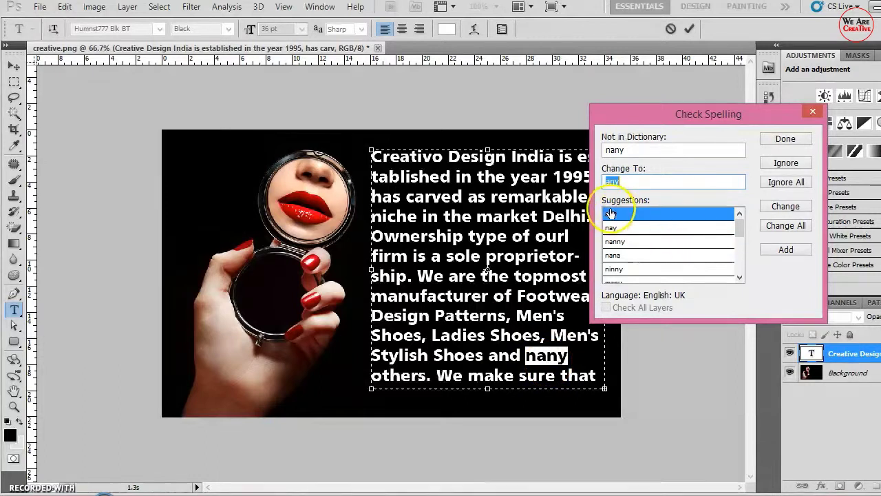
pyautogui.moveTo(740, 225)
pyautogui.mouseDown()
pyautogui.moveTo(737, 246)
pyautogui.moveTo(738, 218)
pyautogui.mouseUp()
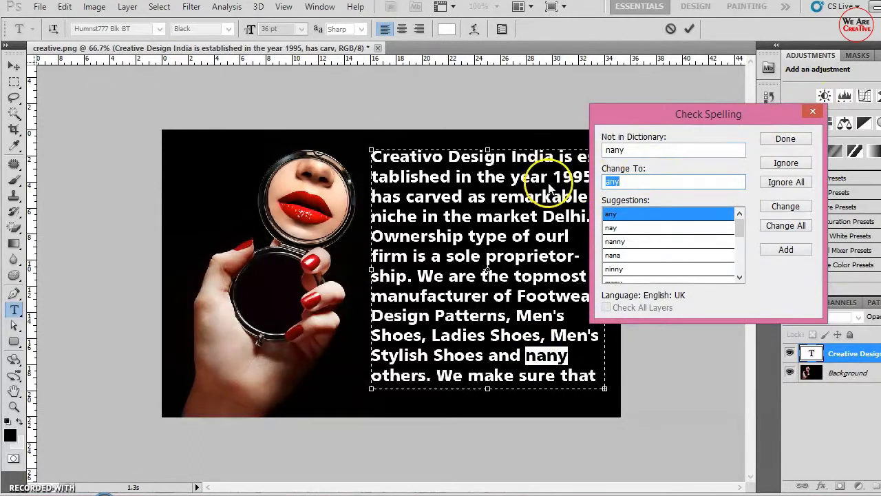
pyautogui.click(783, 163)
pyautogui.click(451, 196)
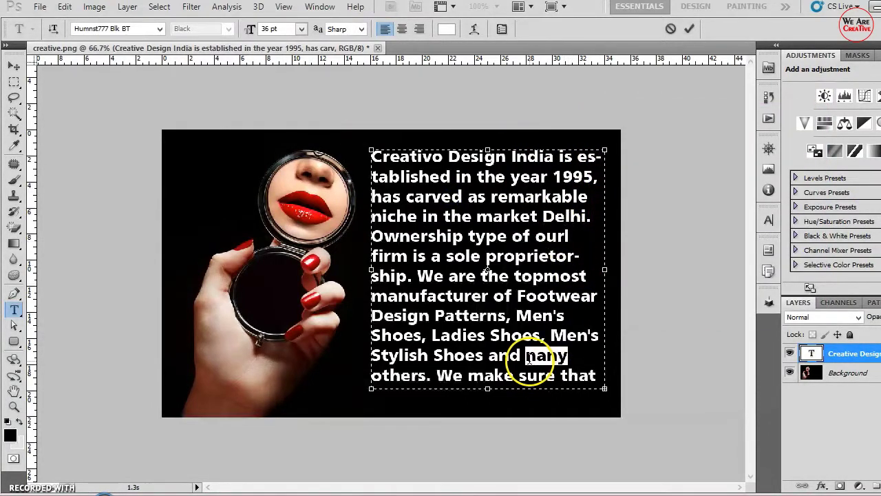
pyautogui.click(387, 164)
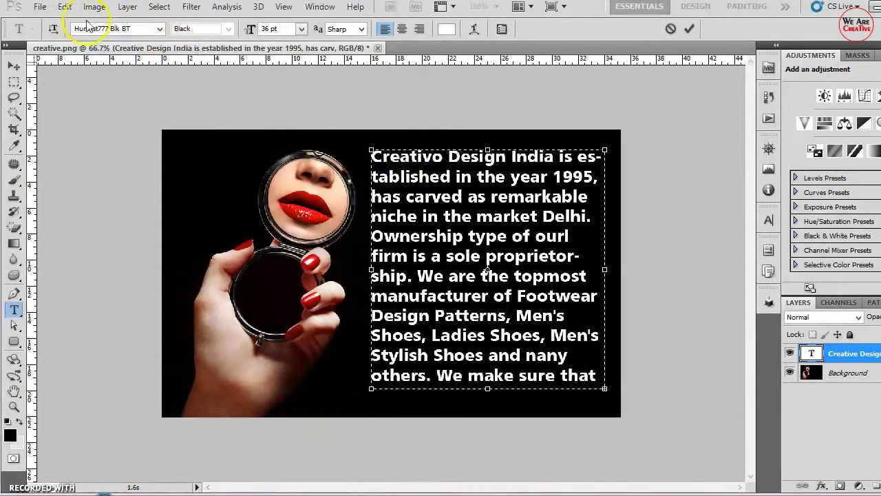
# Run Check Spelling again and close it without accepting a change to Creativo
pyautogui.click(64, 6)
pyautogui.click(121, 170)
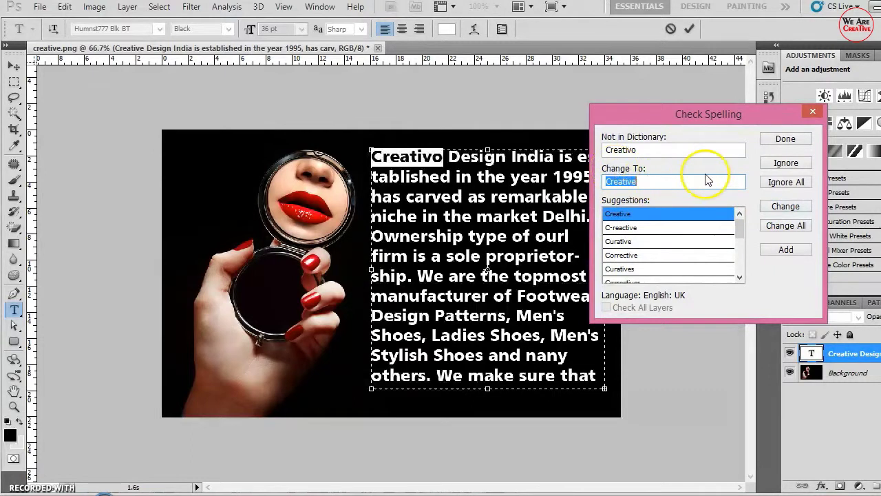
pyautogui.click(784, 139)
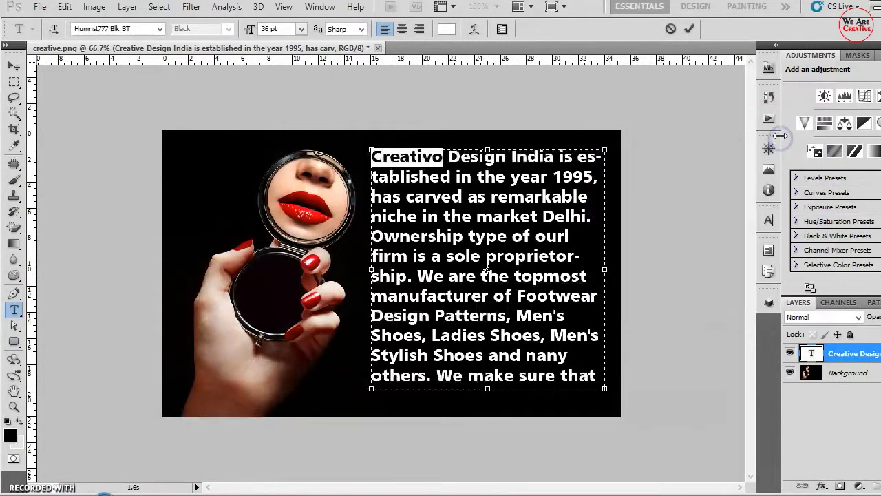
# Replace the final 'o' of Creativo with 'e' so it reads Creative
pyautogui.click(443, 156)
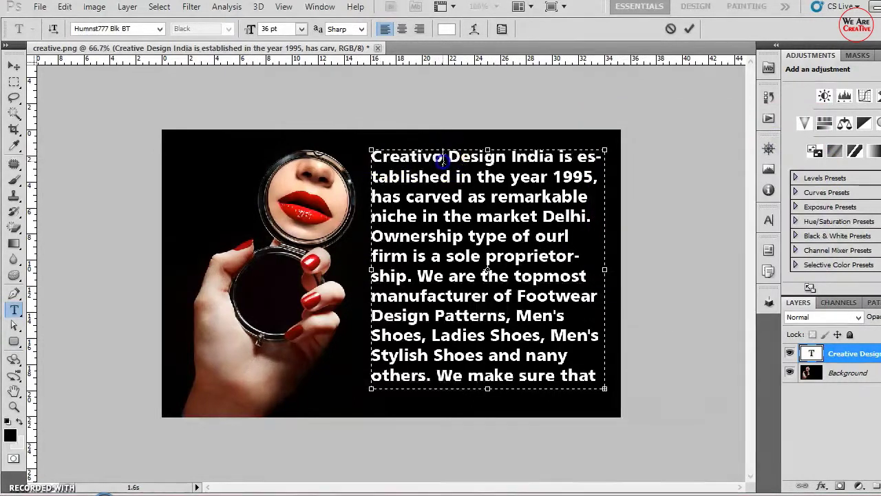
pyautogui.press('BackSpace')
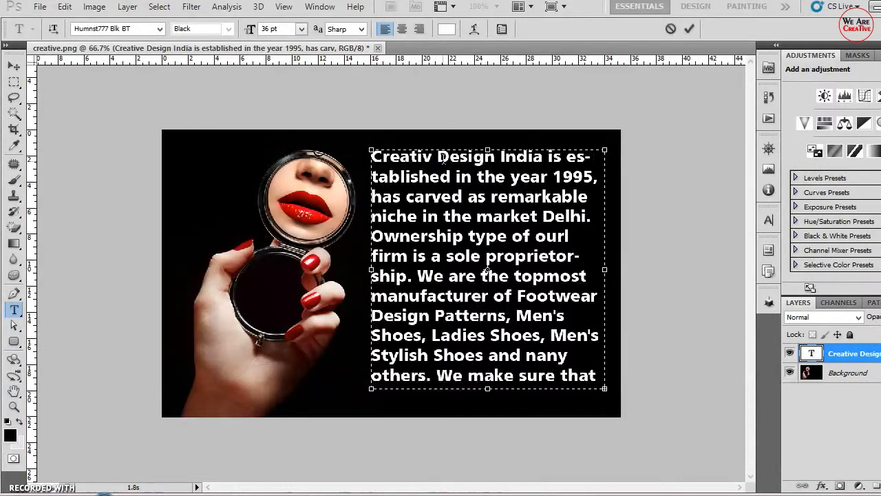
pyautogui.write('e')
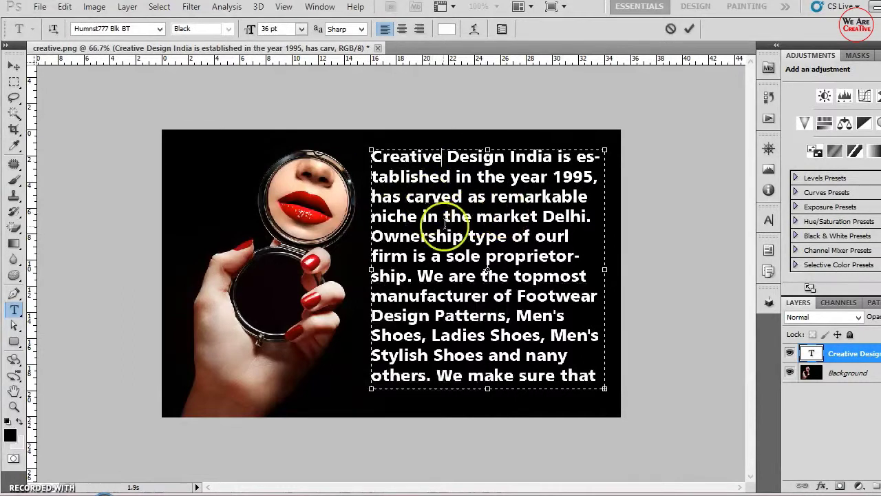
pyautogui.click(577, 260)
# Place the caret after 'type' and start Check Spelling from there
pyautogui.click(554, 286)
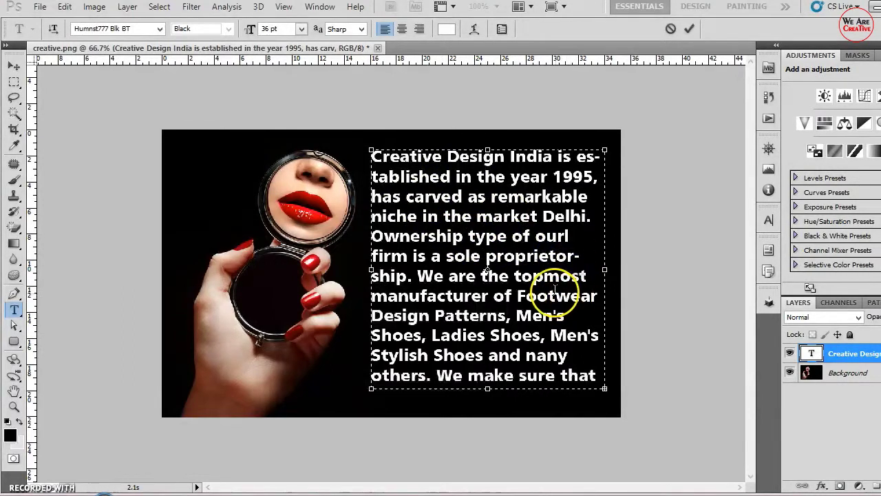
pyautogui.click(567, 232)
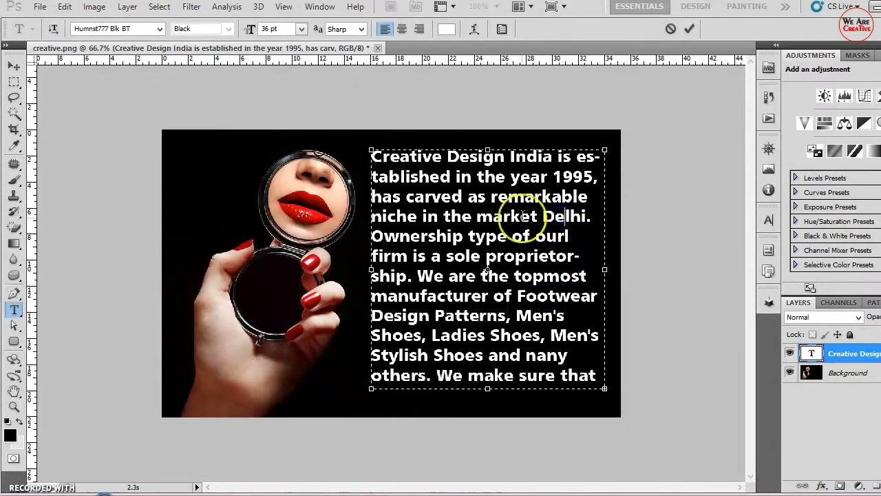
pyautogui.click(505, 238)
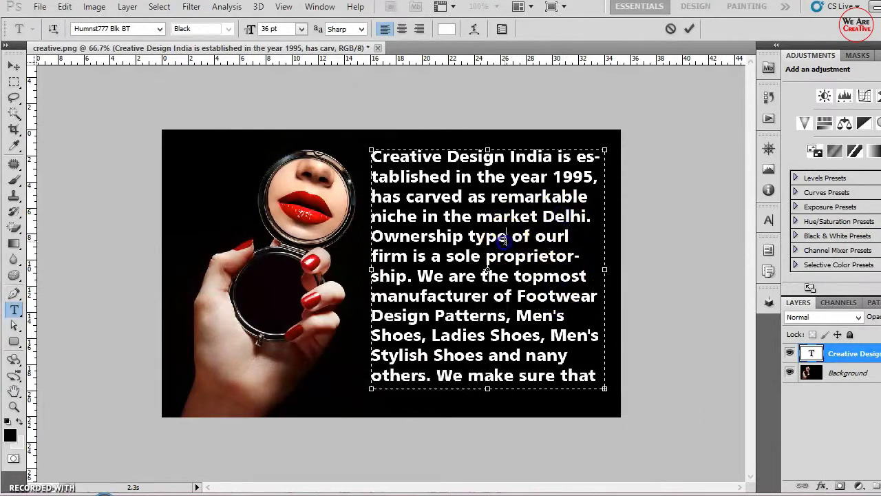
pyautogui.click(65, 6)
pyautogui.click(126, 170)
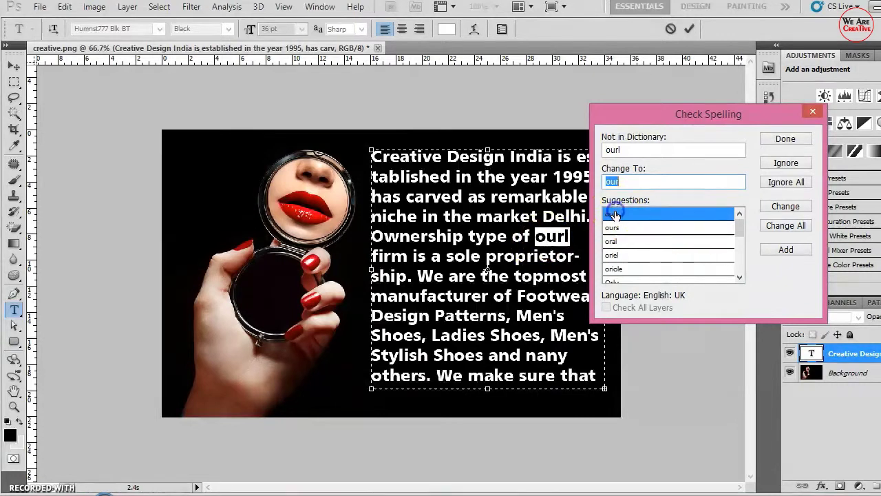
# Accept the spelling suggestions, changing 'ourl' to 'our' and 'nany' to 'any'
pyautogui.click(786, 206)
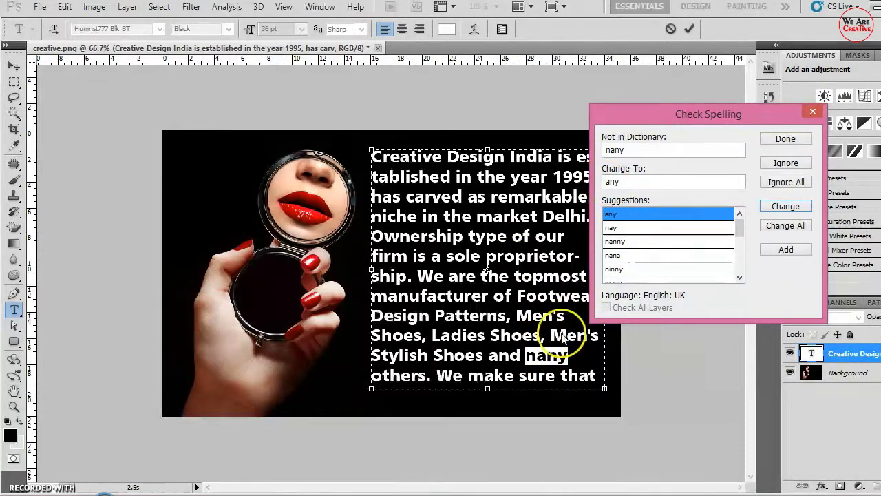
pyautogui.click(740, 236)
pyautogui.moveTo(739, 236)
pyautogui.mouseDown()
pyautogui.moveTo(742, 255)
pyautogui.moveTo(742, 226)
pyautogui.mouseUp()
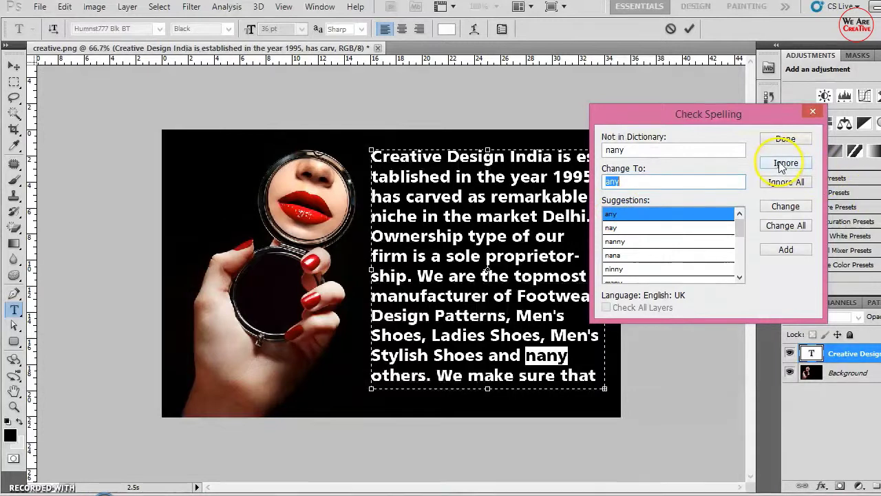
pyautogui.click(779, 208)
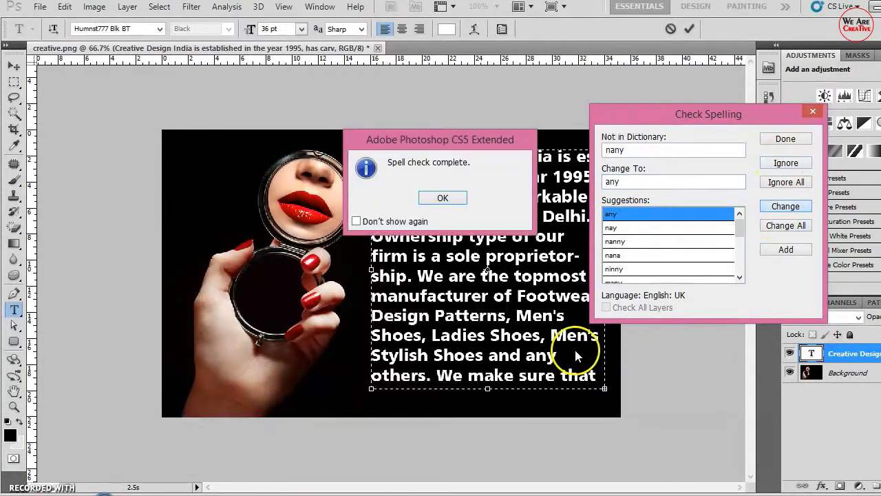
# Delete the old description text layer and draw a new paragraph text box right of the mirror
pyautogui.click(443, 197)
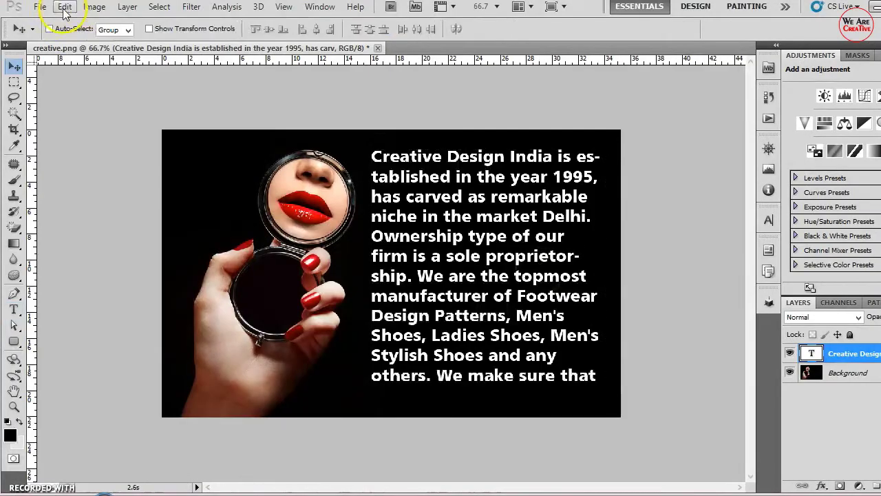
pyautogui.click(64, 7)
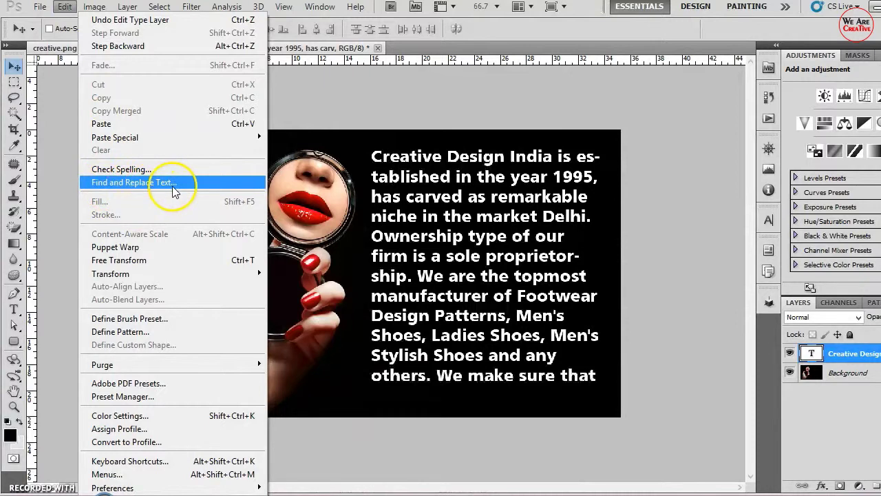
pyautogui.click(527, 157)
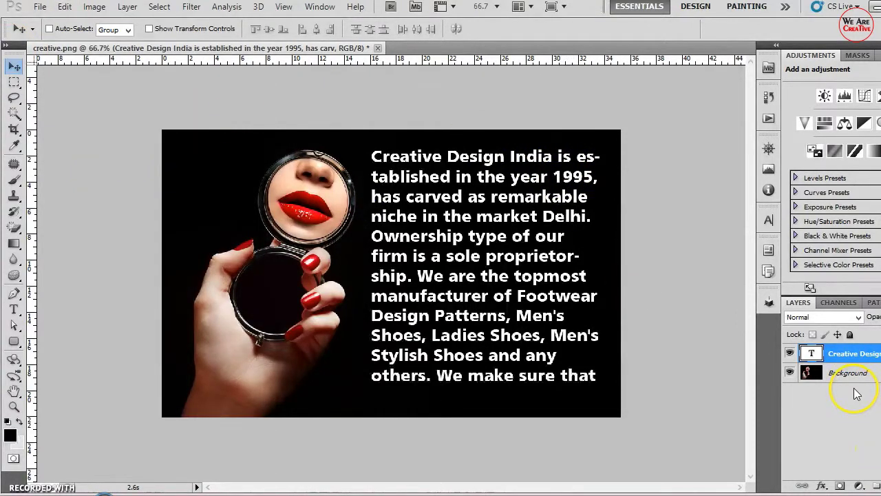
pyautogui.press('Delete')
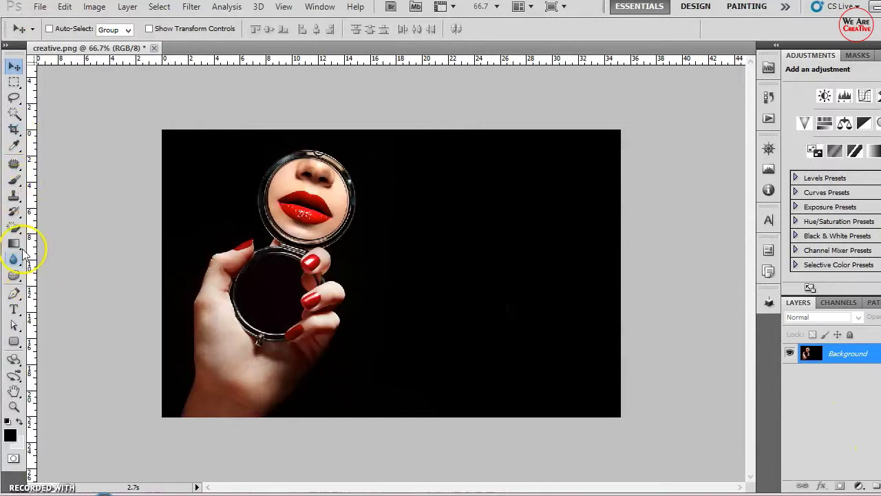
pyautogui.click(14, 309)
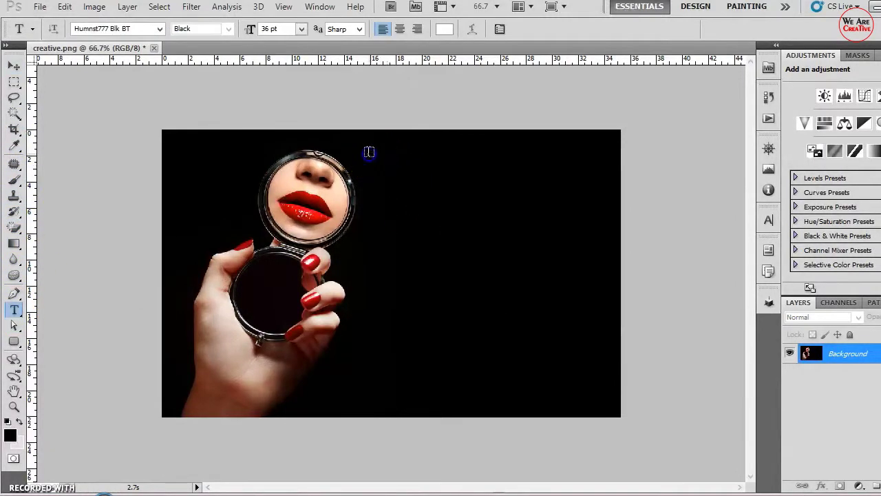
pyautogui.moveTo(550, 371); pyautogui.dragTo(604, 406)
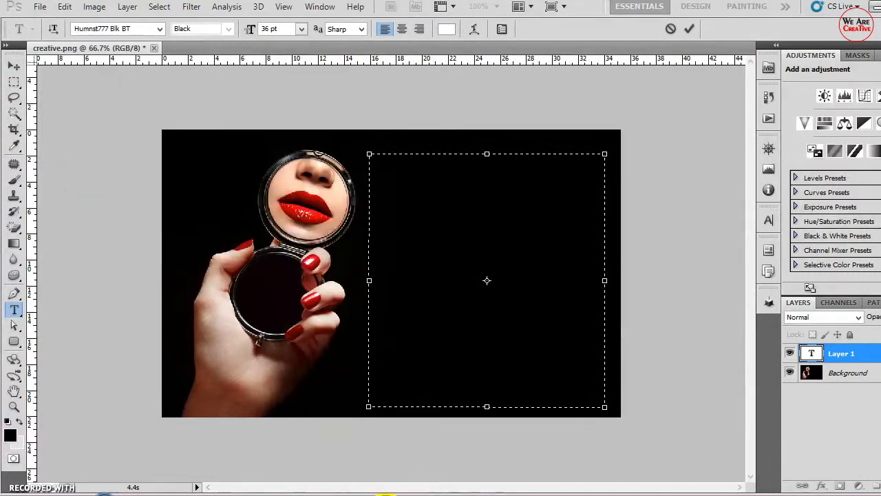
# In WordPad, select the third paragraph beginning 'Outfitted with the latest infrastructural unit'
pyautogui.click(400, 489)
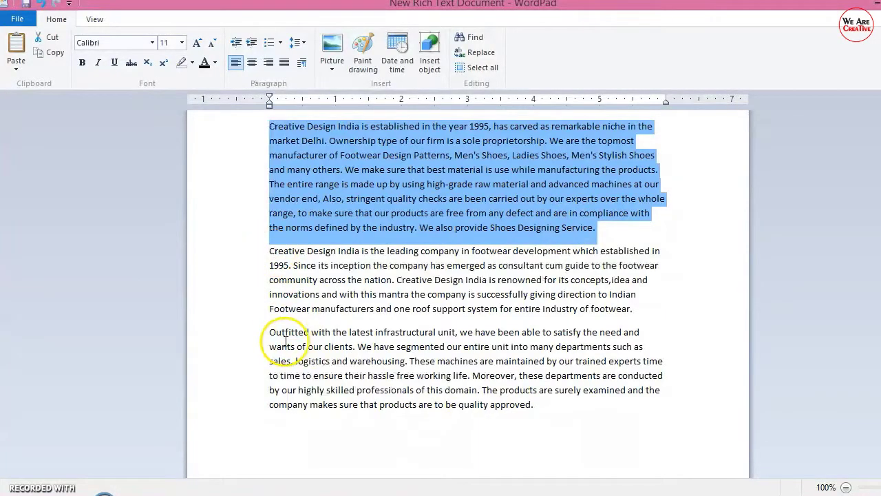
pyautogui.click(265, 334)
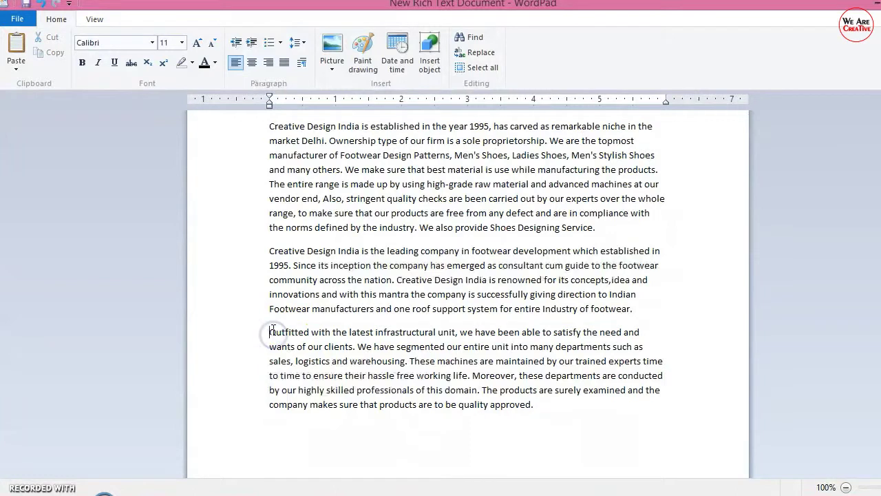
pyautogui.moveTo(274, 334); pyautogui.dragTo(536, 455)
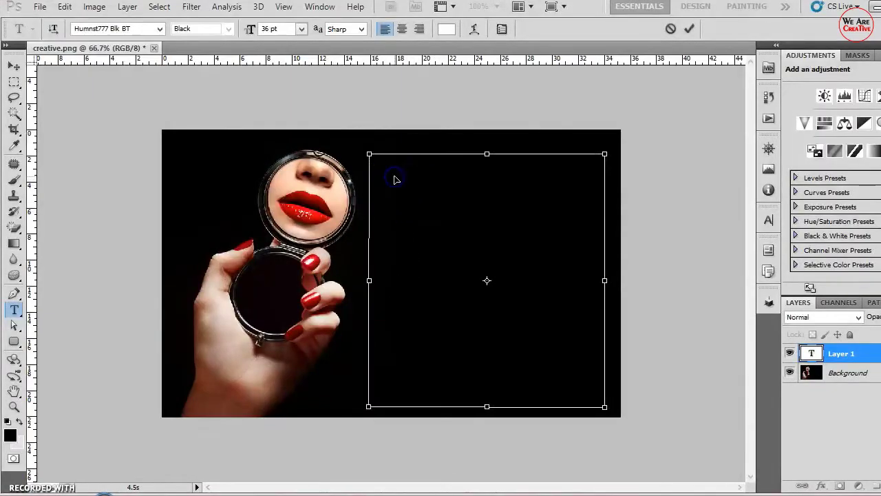
# Paste the 'Outfitted with the latest…' paragraph into the empty text frame
pyautogui.hotkey('ctrl', 'v')
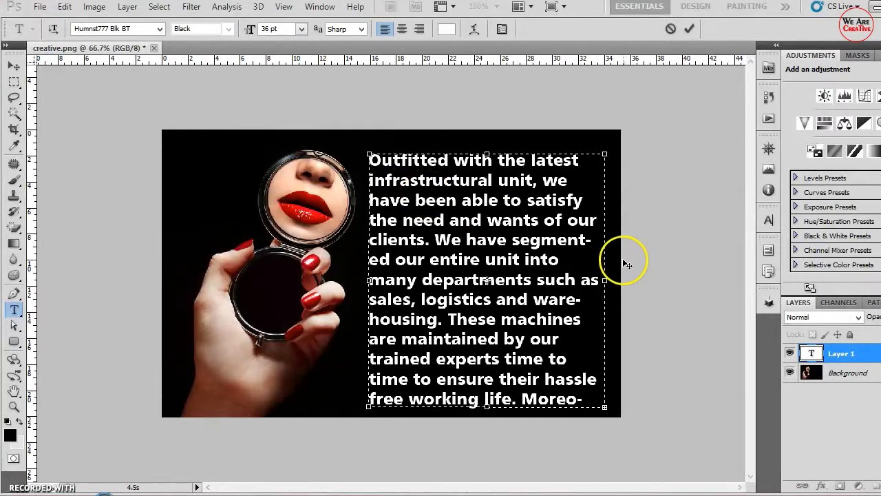
pyautogui.click(66, 7)
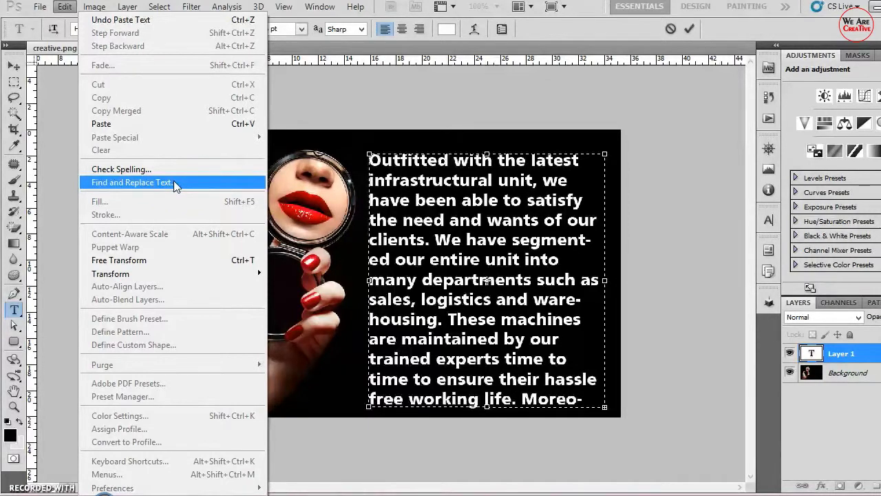
pyautogui.click(402, 201)
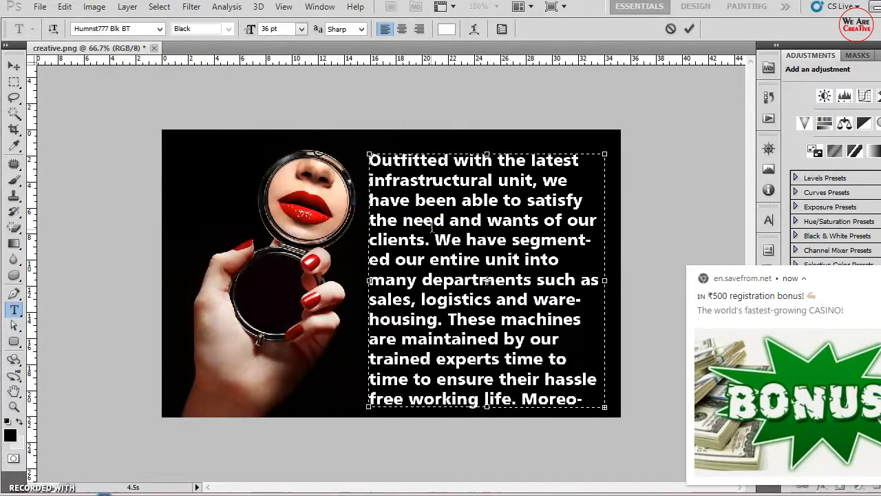
# Highlight the word 'We' in the pasted paragraph
pyautogui.click(425, 243)
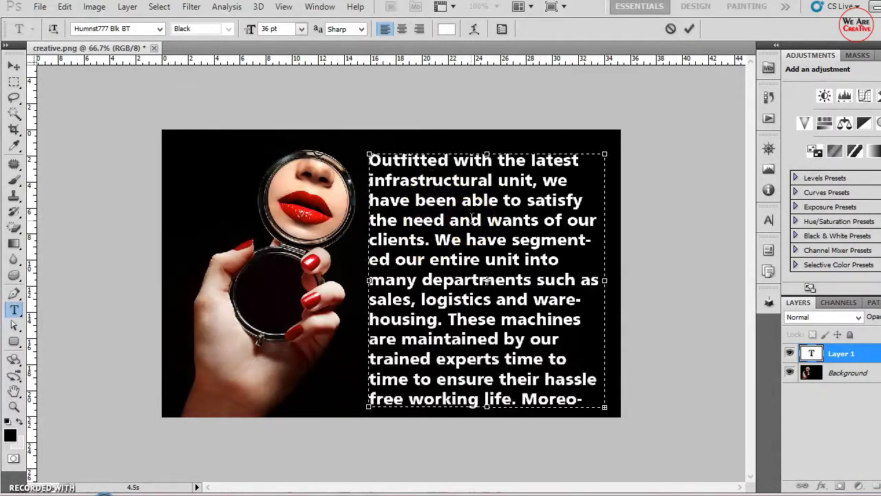
pyautogui.click(455, 229)
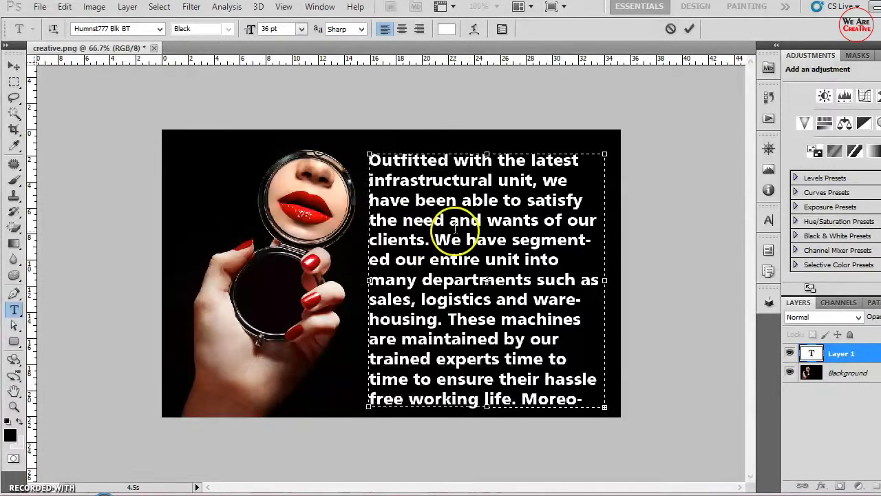
pyautogui.click(447, 245)
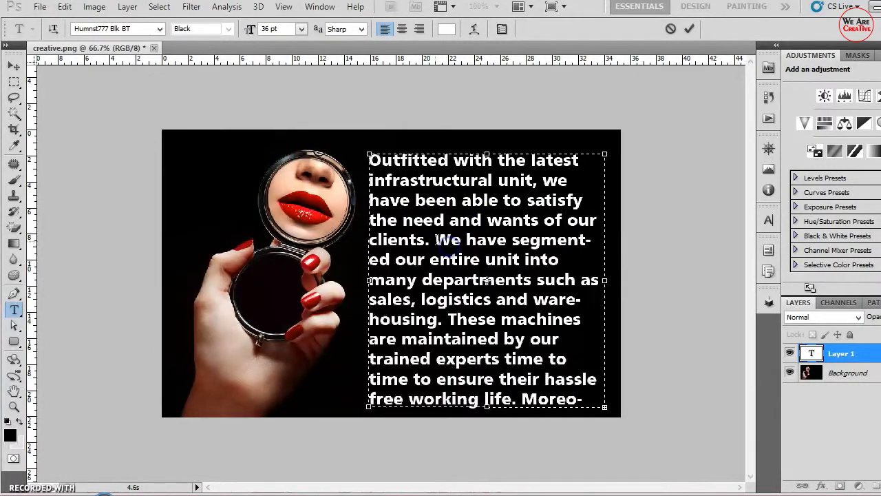
pyautogui.moveTo(437, 240); pyautogui.dragTo(457, 246)
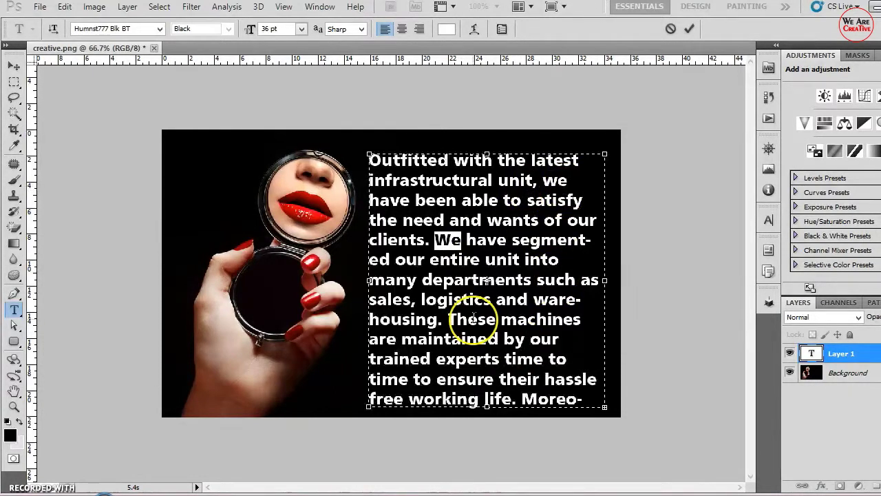
# Use Find and Replace Text to change every 'we' to 'creative' in the paragraph
pyautogui.click(65, 8)
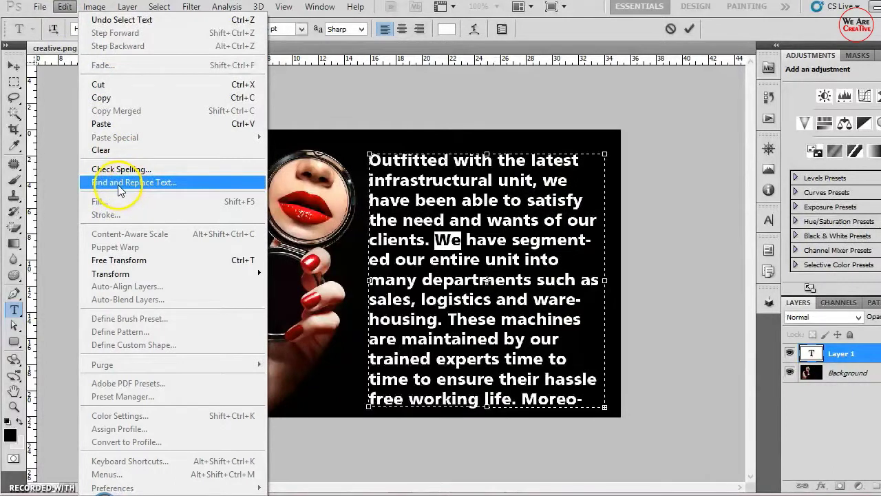
pyautogui.click(150, 185)
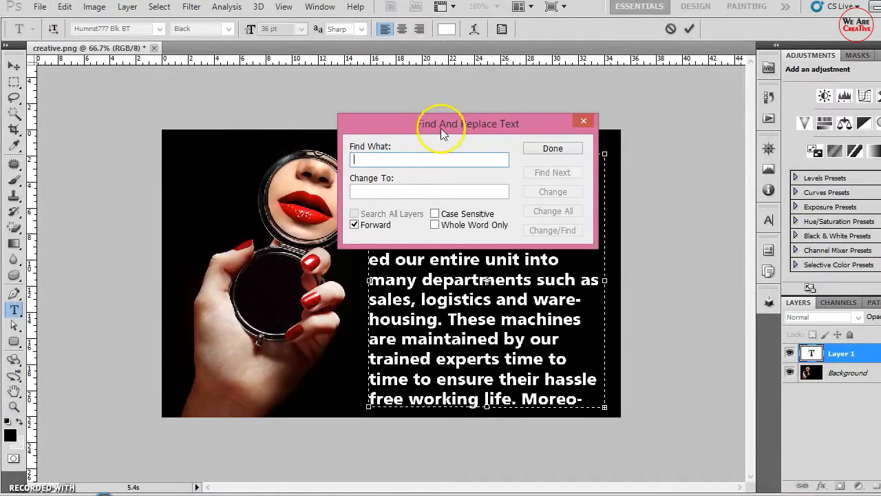
pyautogui.moveTo(440, 128); pyautogui.dragTo(695, 221)
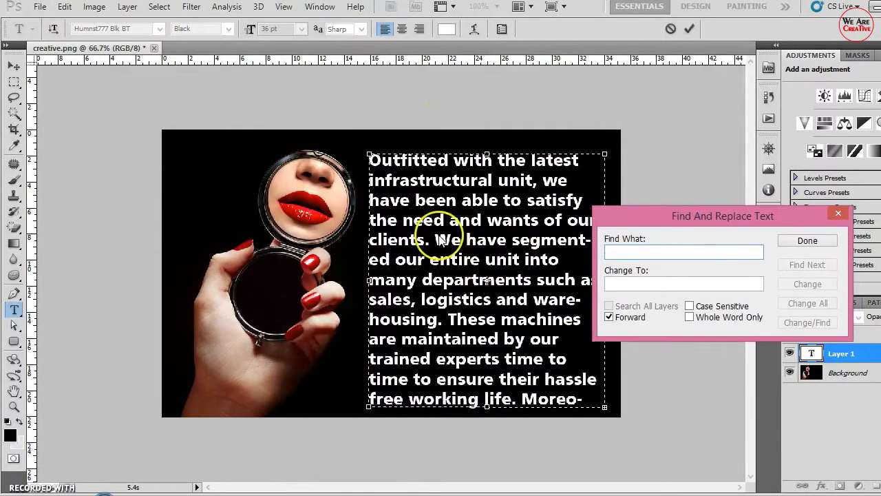
pyautogui.click(621, 252)
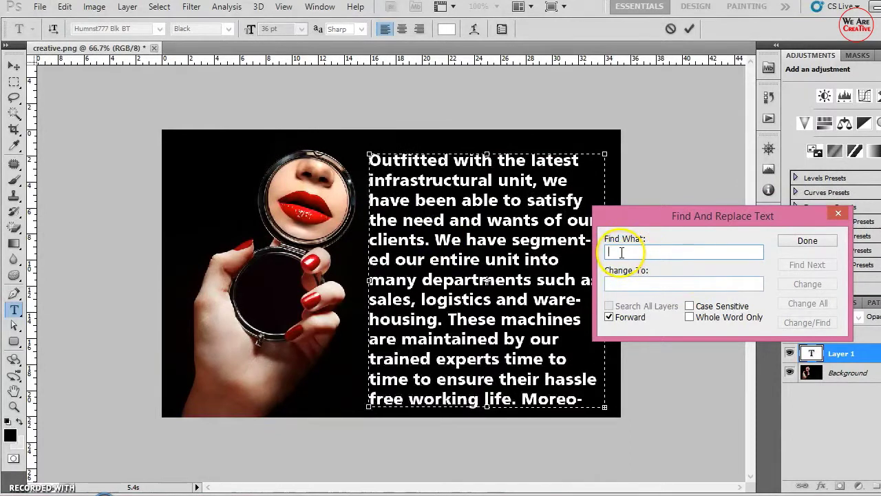
pyautogui.write('we')
pyautogui.click(613, 283)
pyautogui.write('creat')
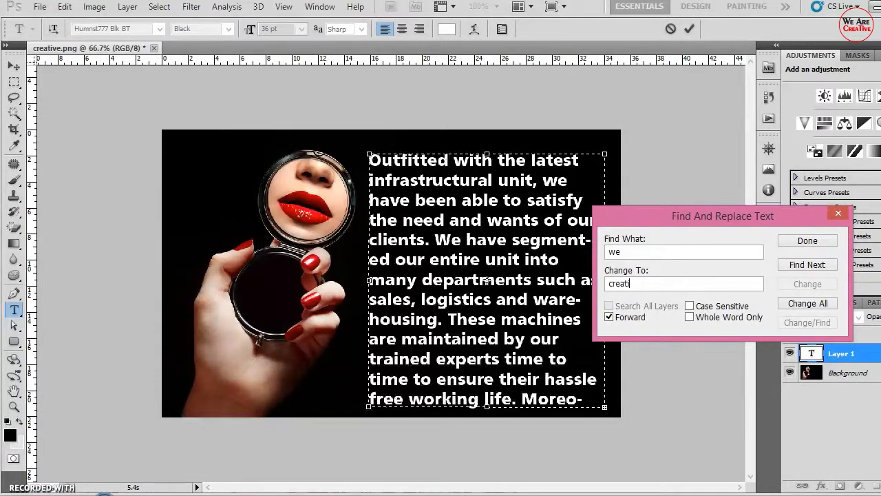
pyautogui.write('ive')
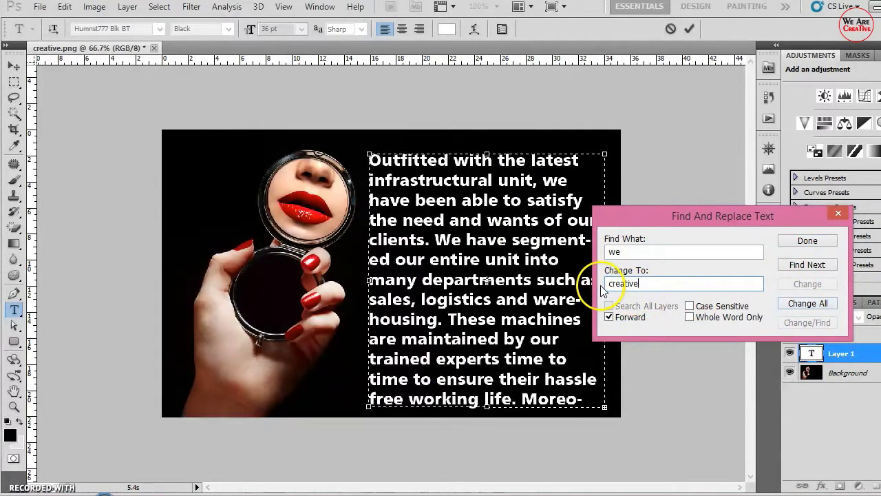
pyautogui.click(809, 304)
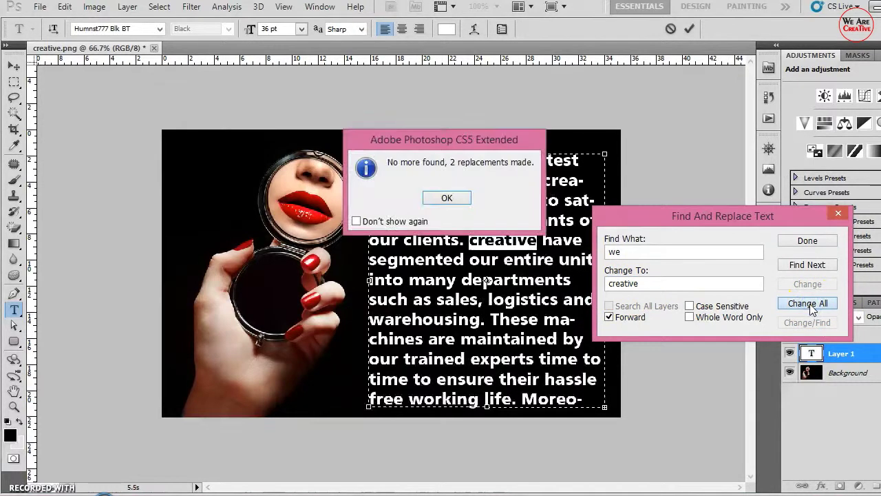
pyautogui.click(793, 298)
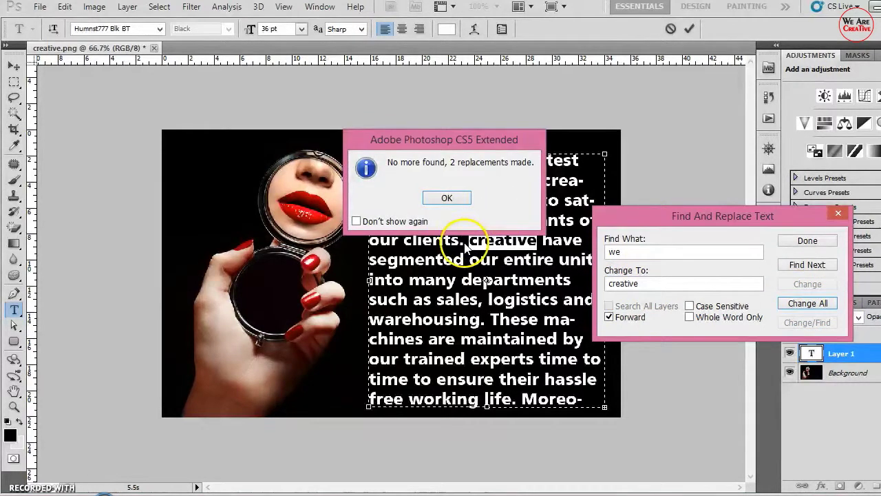
pyautogui.click(456, 197)
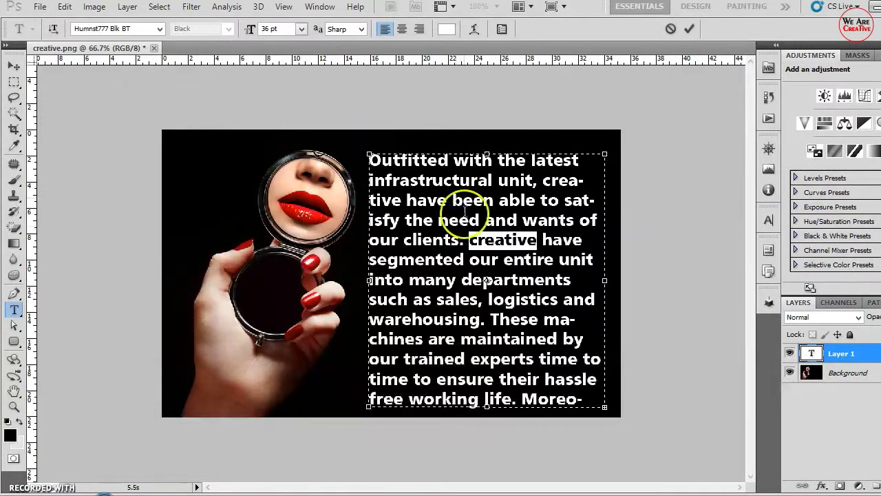
pyautogui.click(503, 241)
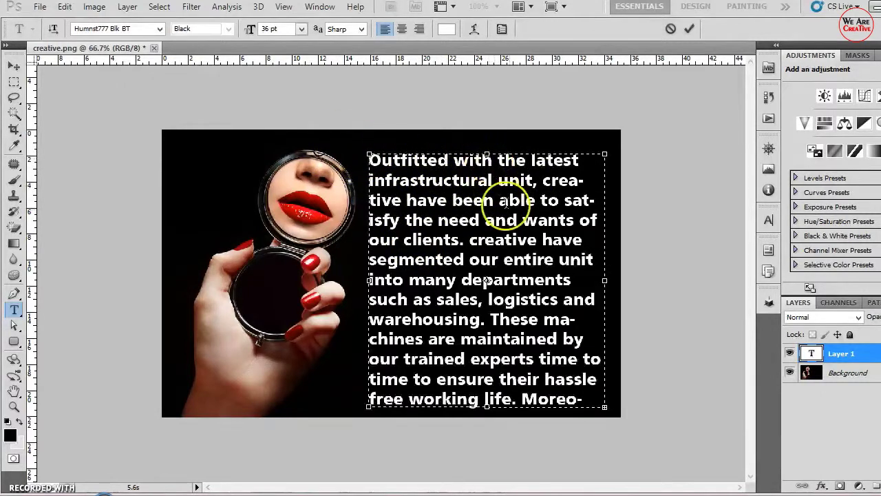
# Free Transform the text layer down to about 72.49% so it fits beside the mirror
pyautogui.hotkey('ctrl', 't')
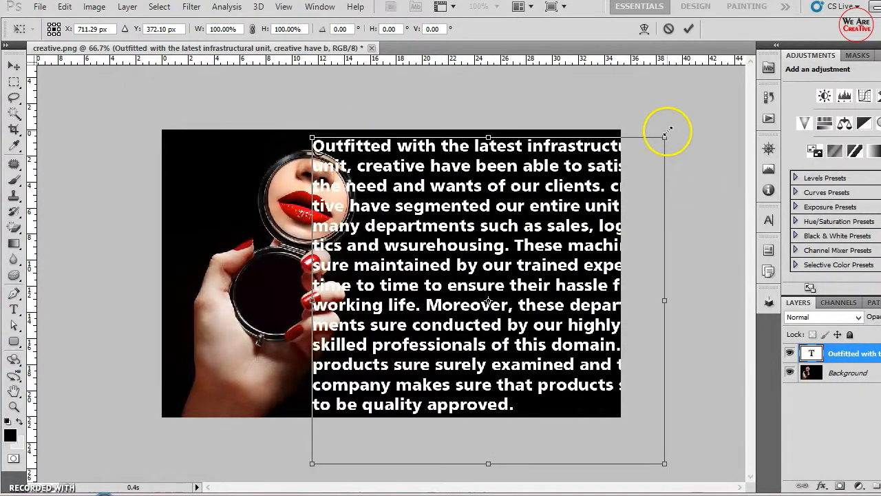
pyautogui.moveTo(664, 135)
pyautogui.mouseDown()
pyautogui.moveTo(620, 180)
pyautogui.moveTo(575, 179)
pyautogui.mouseUp()
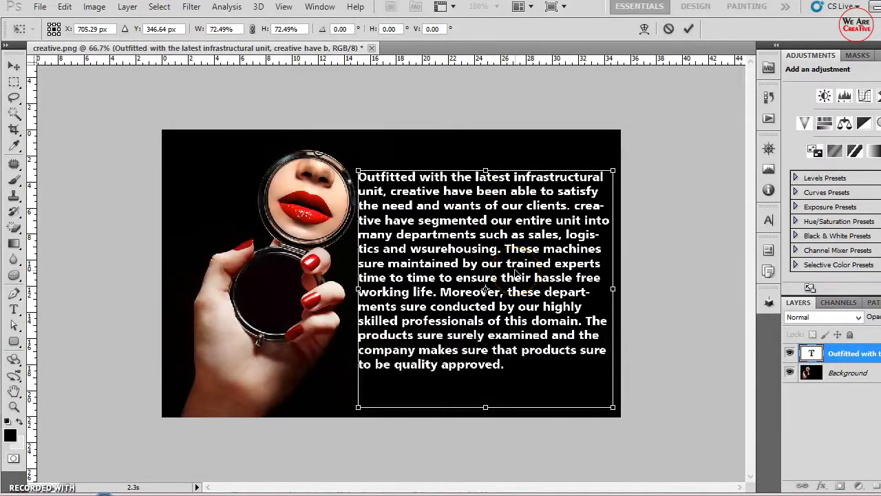
pyautogui.click(488, 216)
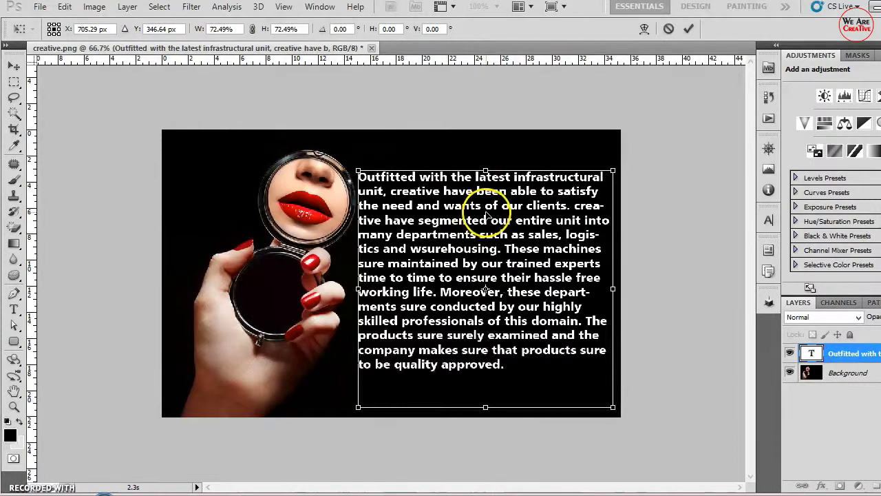